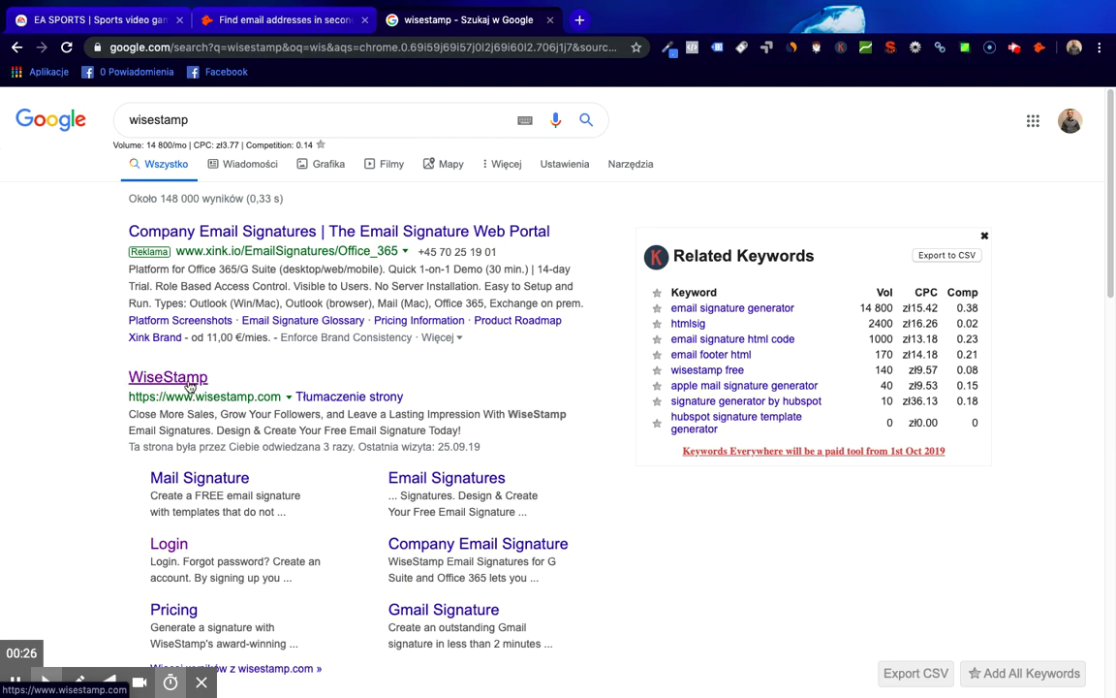
- Open the WiseStamp website from the Google results for 'wisestamp'
left_click(190, 384)
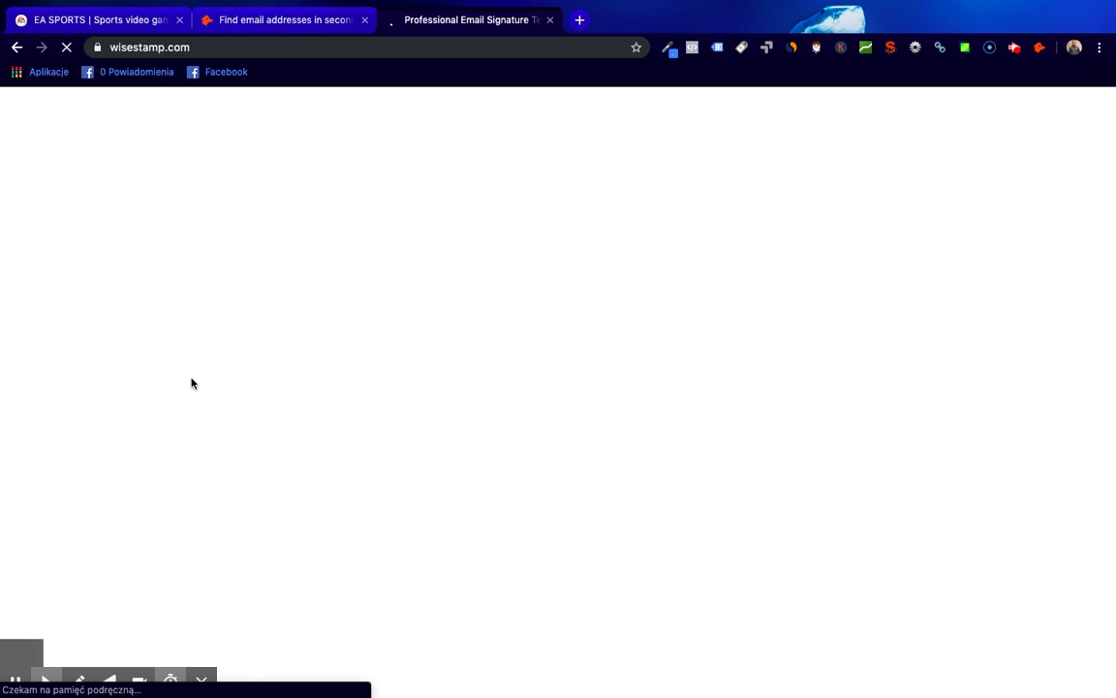
- Log in to WiseStamp with Google, choosing the account, to reach the My Signature editor
scroll(572, 410, "down", 10)
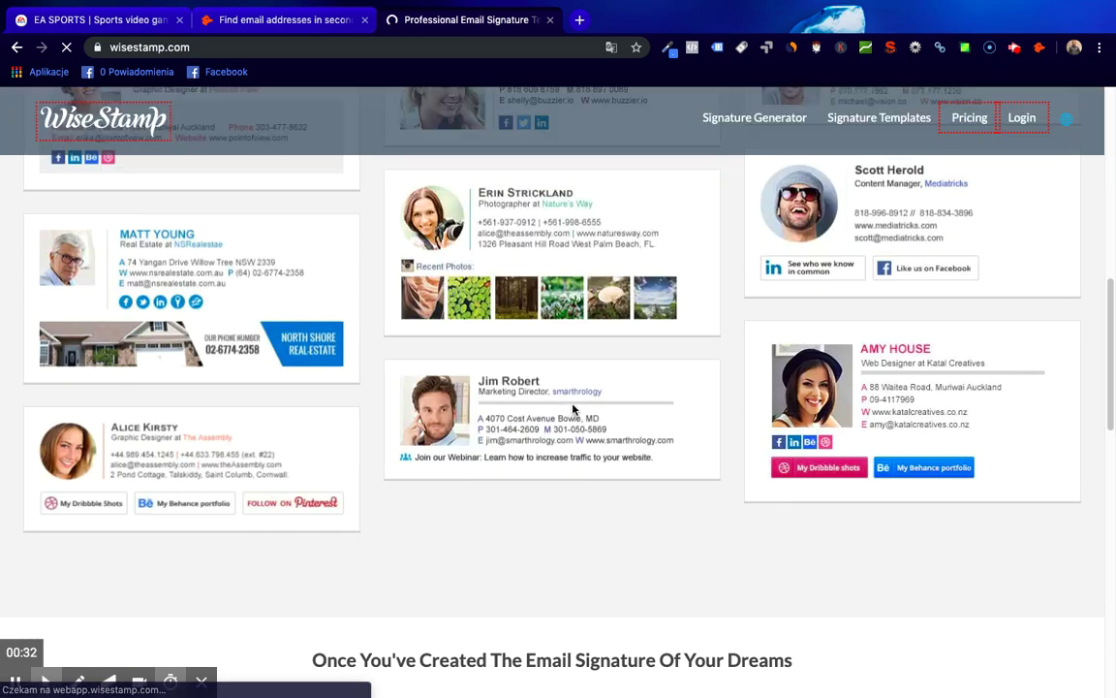
scroll(572, 410, "down", 10)
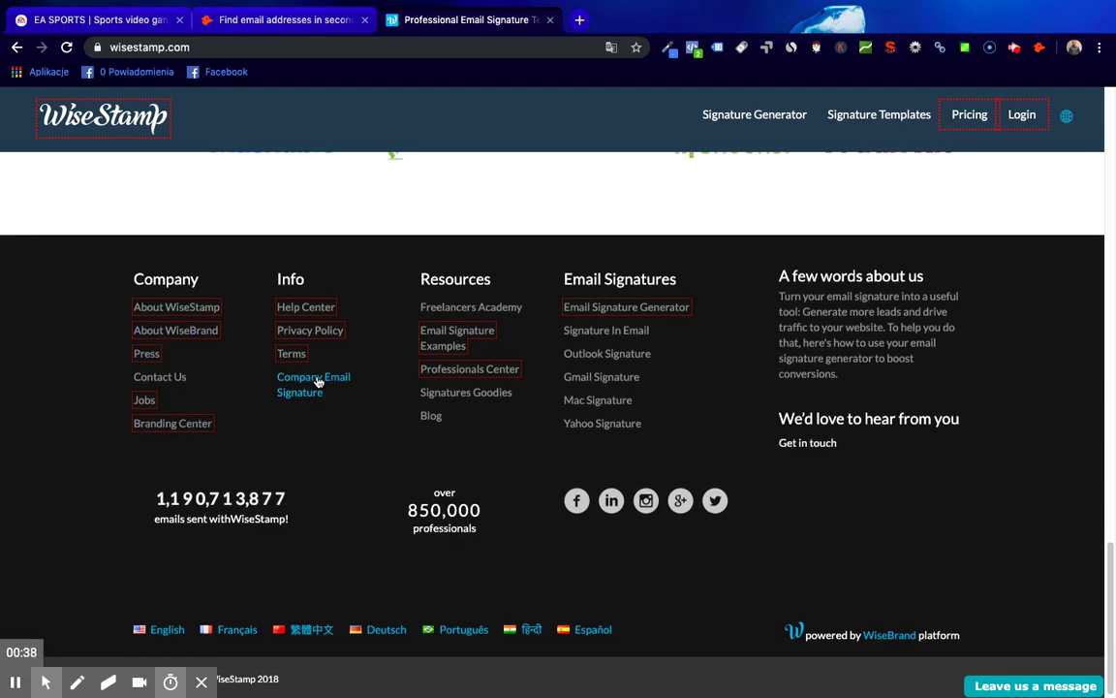
scroll(543, 436, "up", 10)
scroll(543, 431, "up", 10)
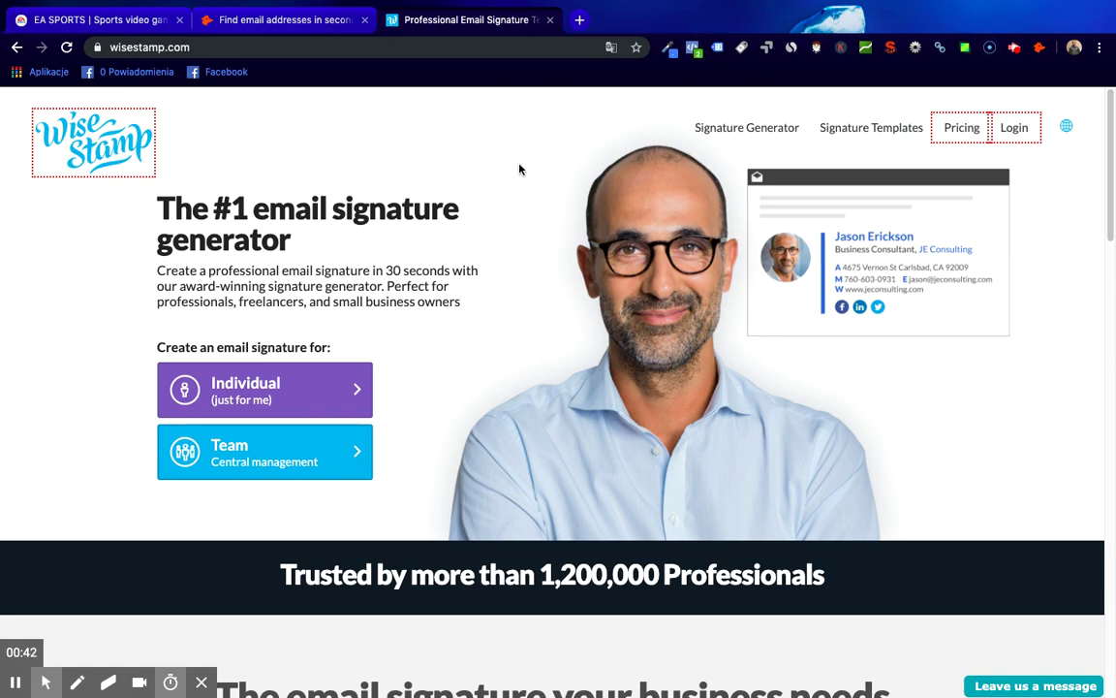
left_click(1016, 130)
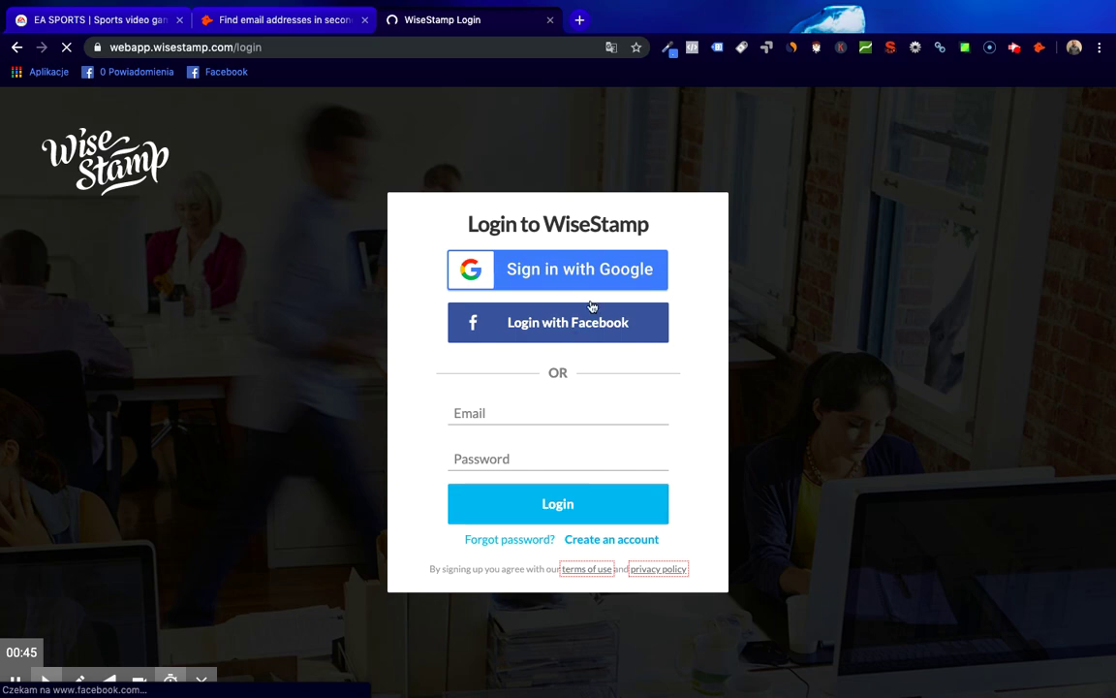
left_click(573, 269)
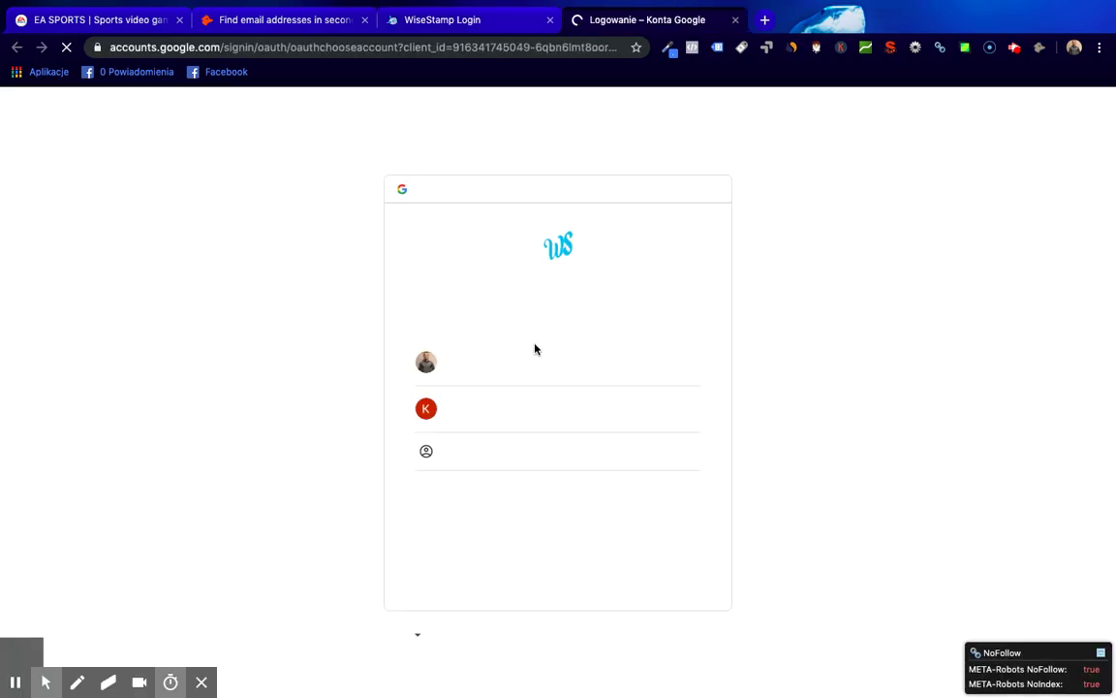
left_click(489, 418)
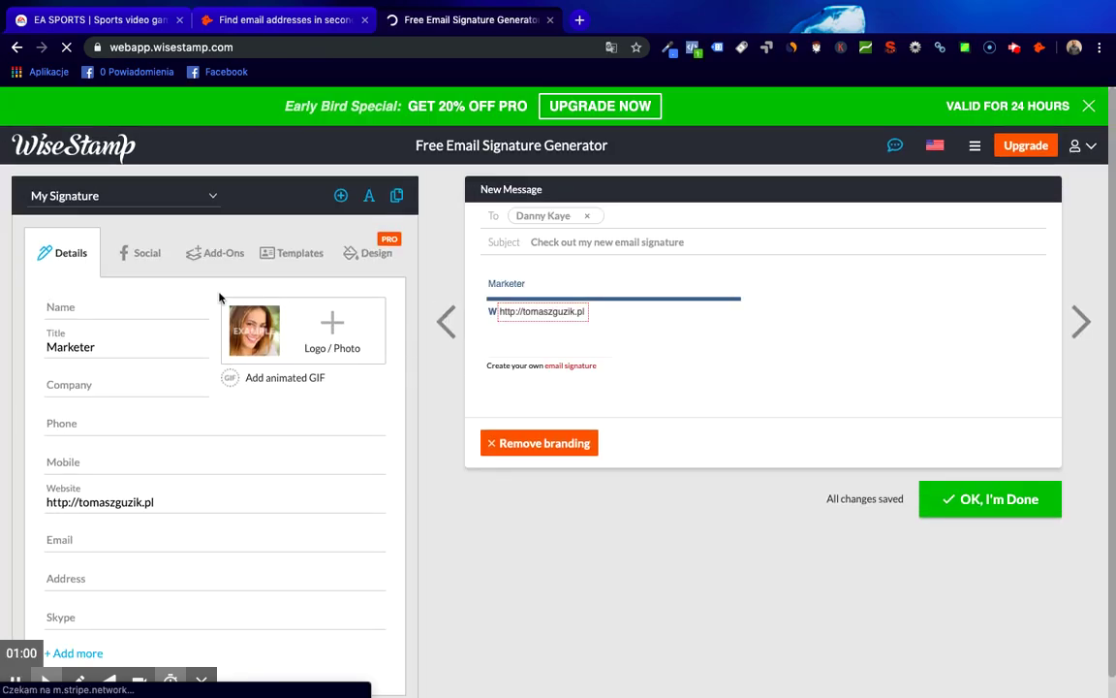
- Enter the signature name, title Marketing Online in place of Marketer, company Social Biznes, and phone
left_click(126, 309)
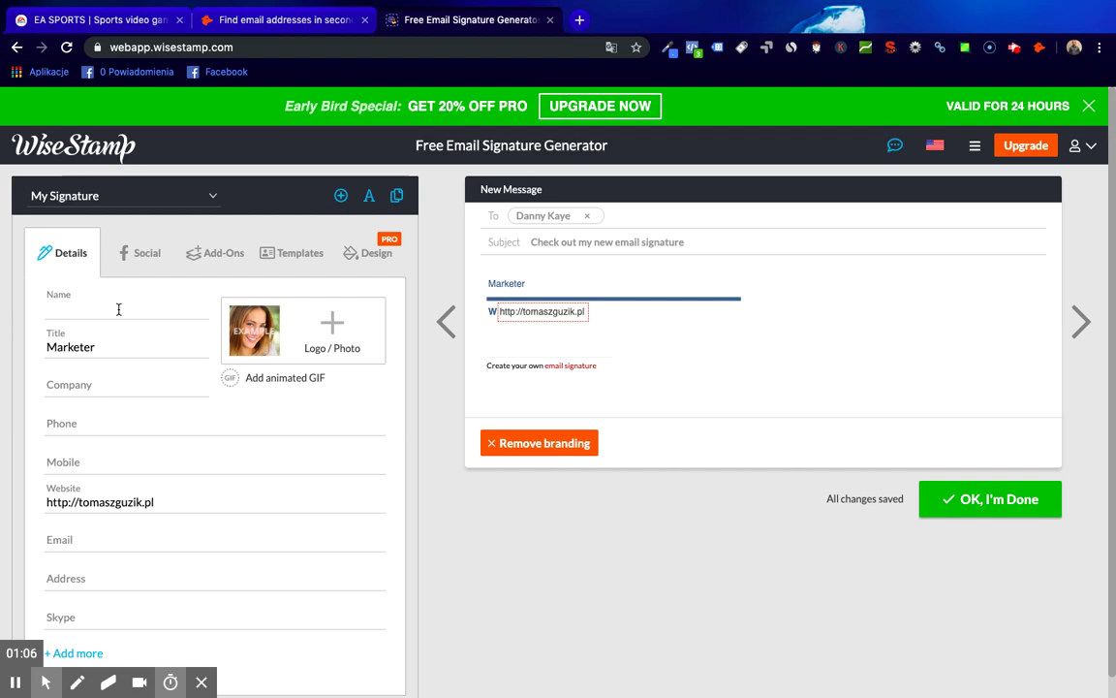
type("Tomasz")
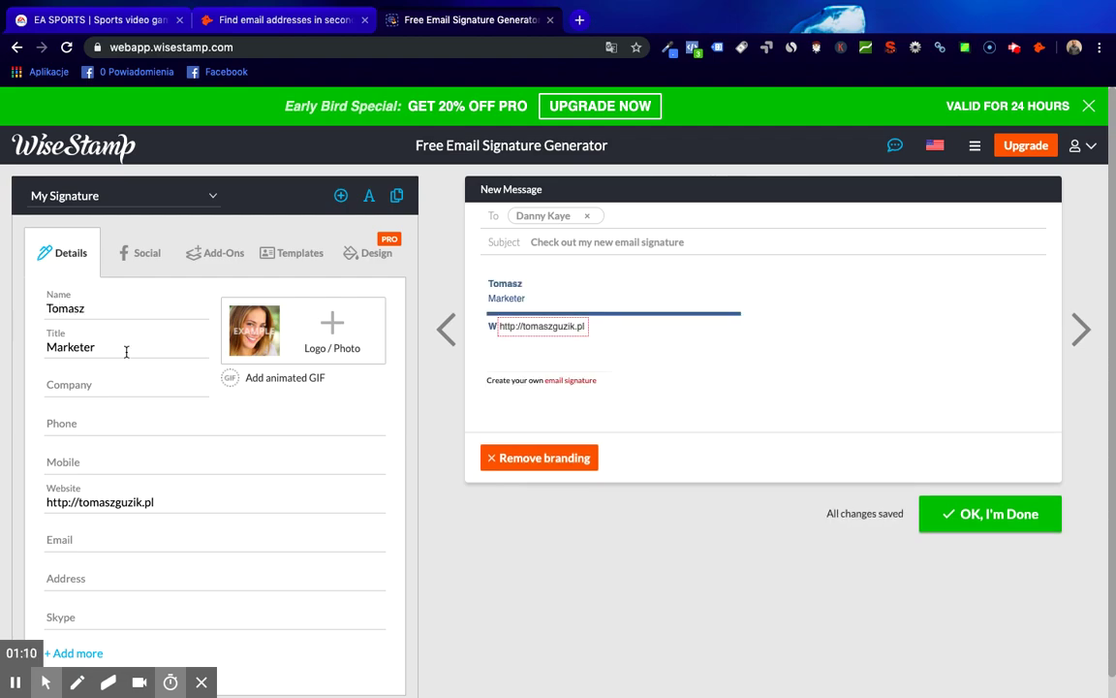
left_click(125, 348)
left_click_drag(112, 348, 48, 341)
type("Ma")
left_click(87, 390)
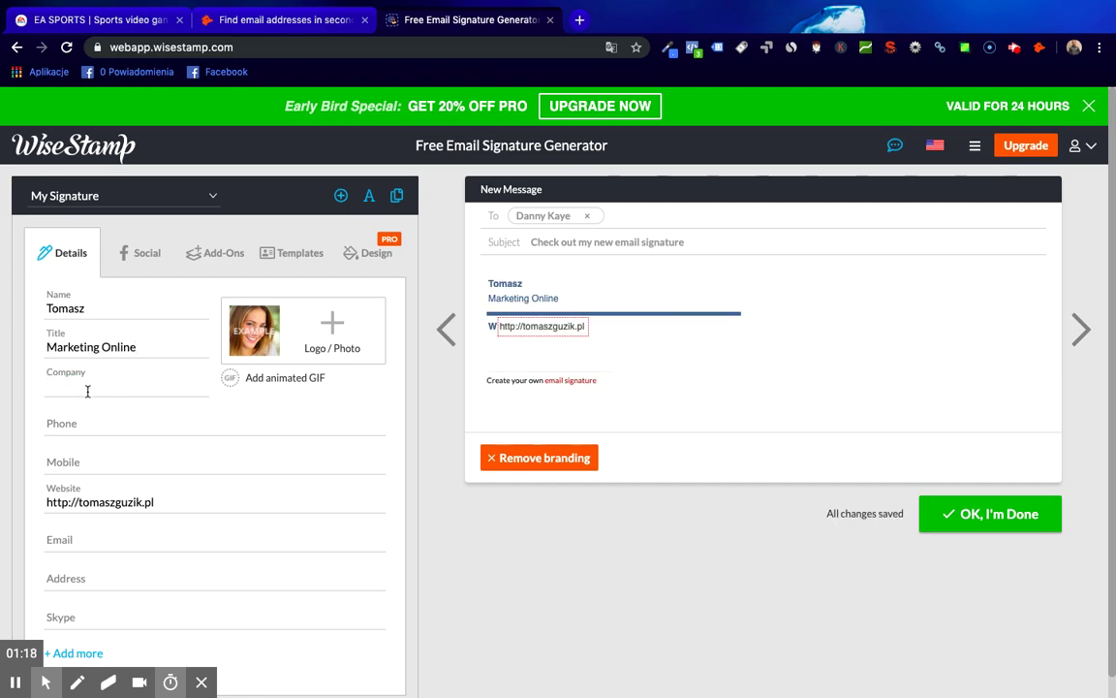
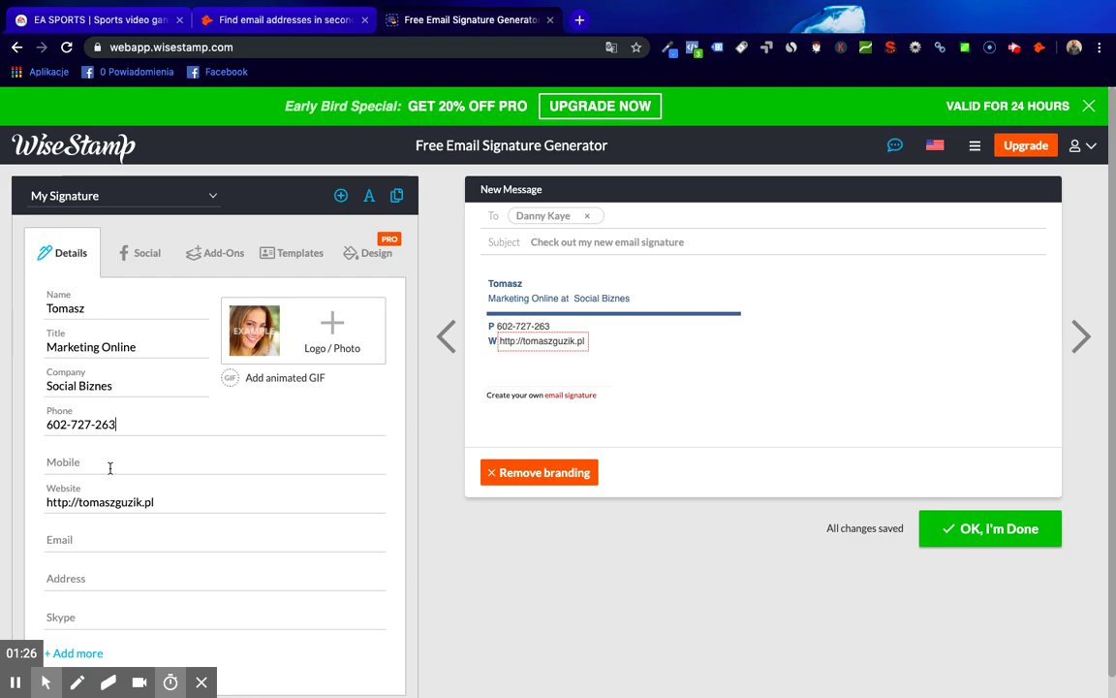
- Enter the contact e-mail address in the signature's Email field
left_click(160, 504)
left_click(121, 516)
scroll(130, 514, "down", 1)
left_click(129, 514)
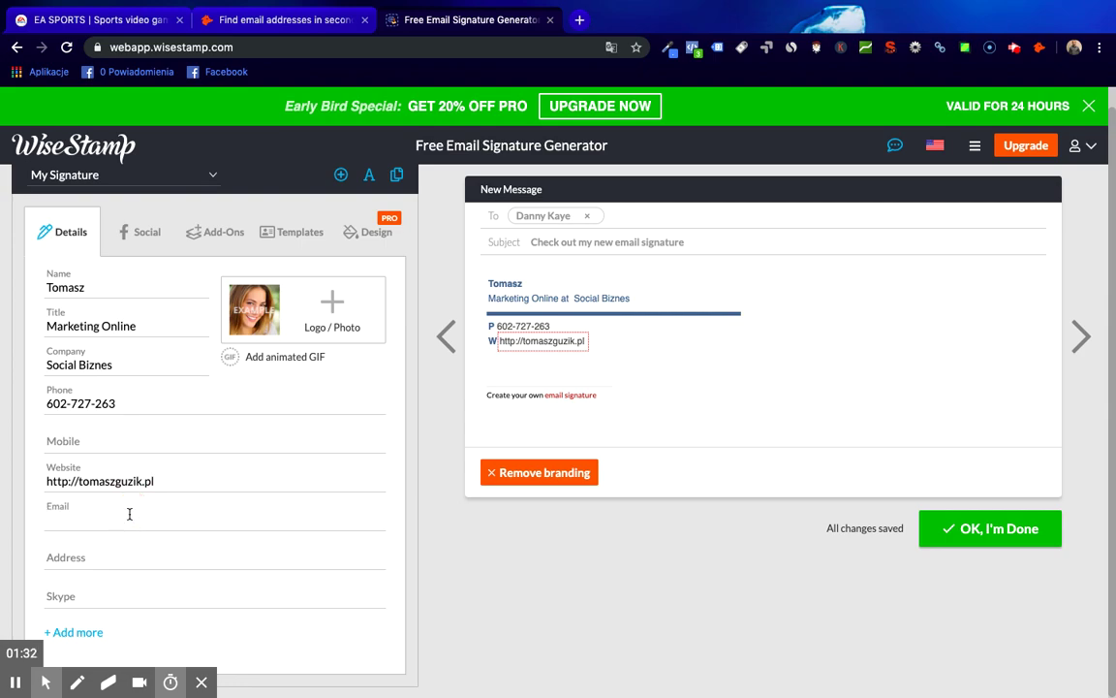
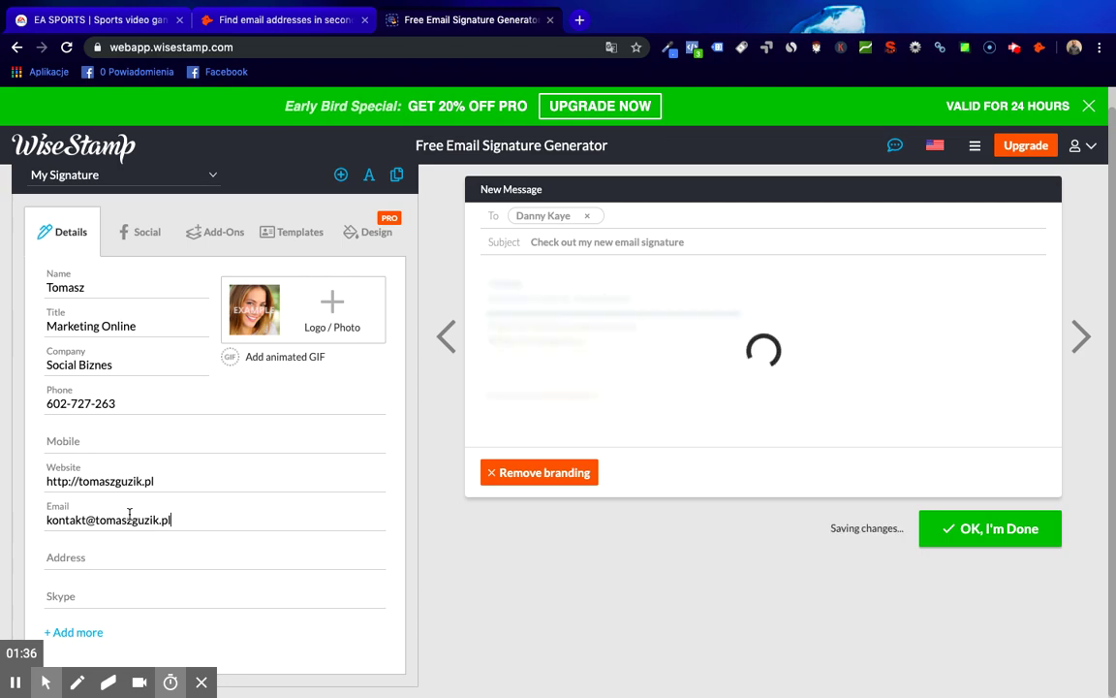
- Browse the Social, Add-Ons and Templates tabs, try Classic, and keep the Horizontal template
left_click(148, 236)
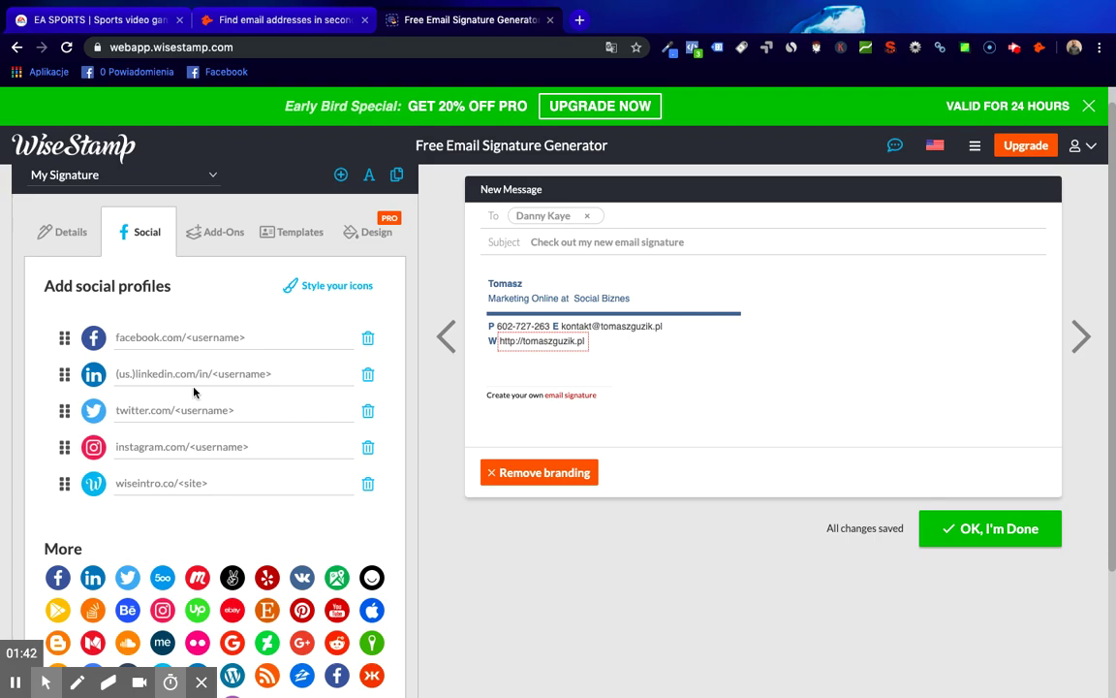
left_click(228, 244)
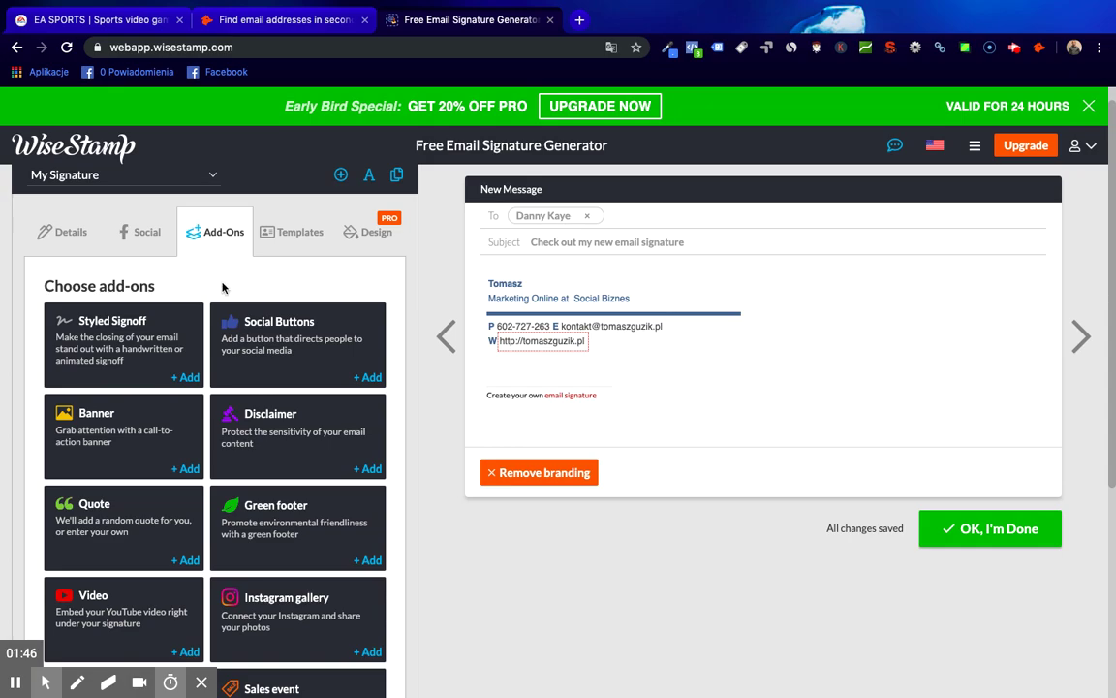
left_click(283, 219)
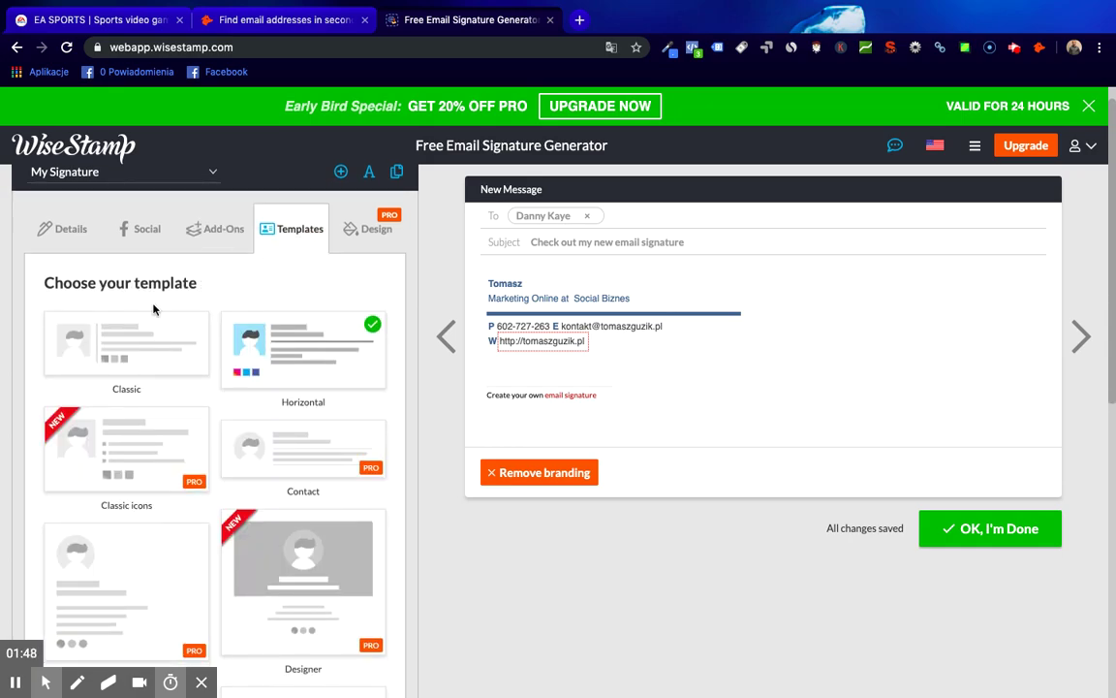
scroll(146, 348, "down", 3)
scroll(151, 329, "up", 3)
left_click(152, 327)
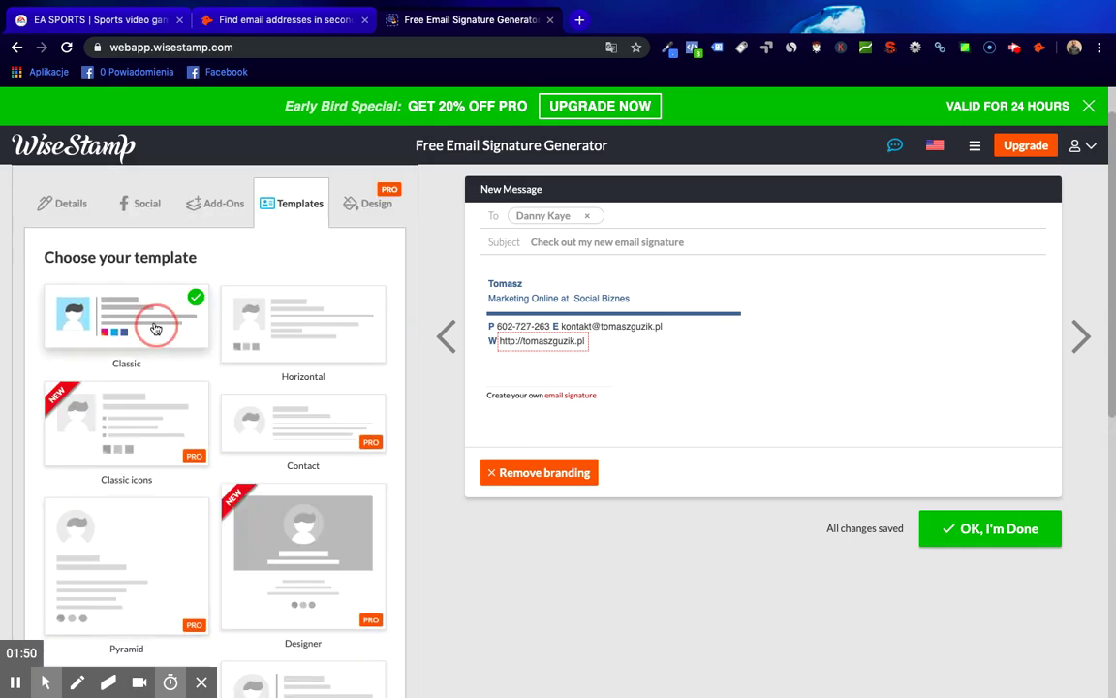
left_click(298, 350)
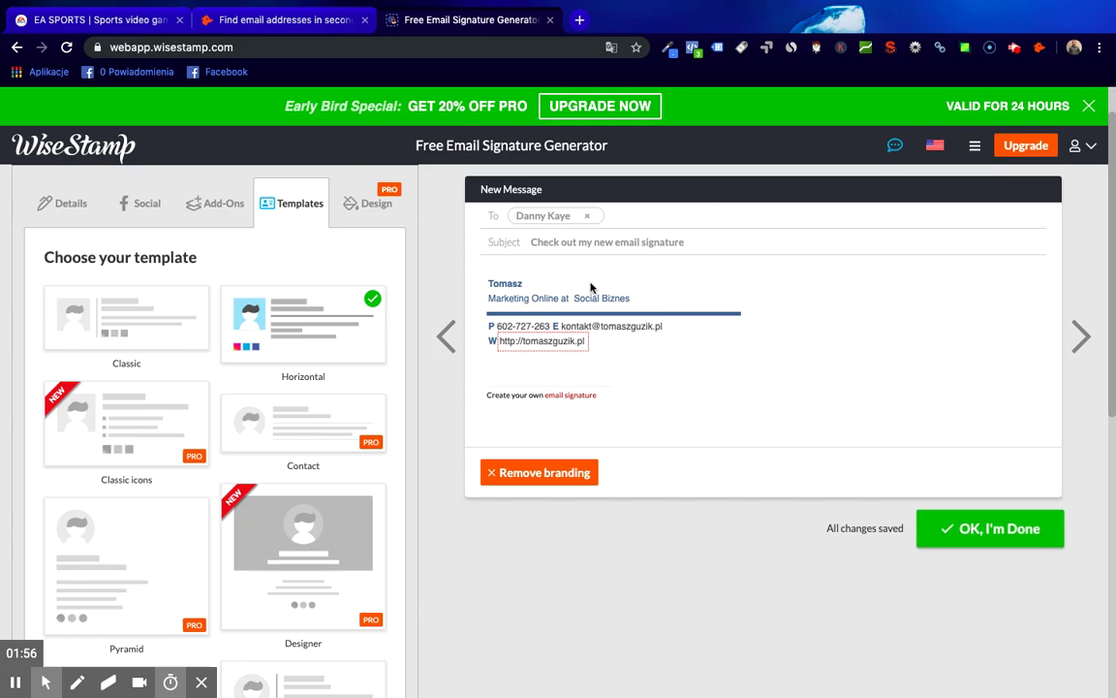
left_click(547, 300)
- Finish the signature, confirm Gmail as the mail client, and dismiss the signature-ready panel
left_click(959, 530)
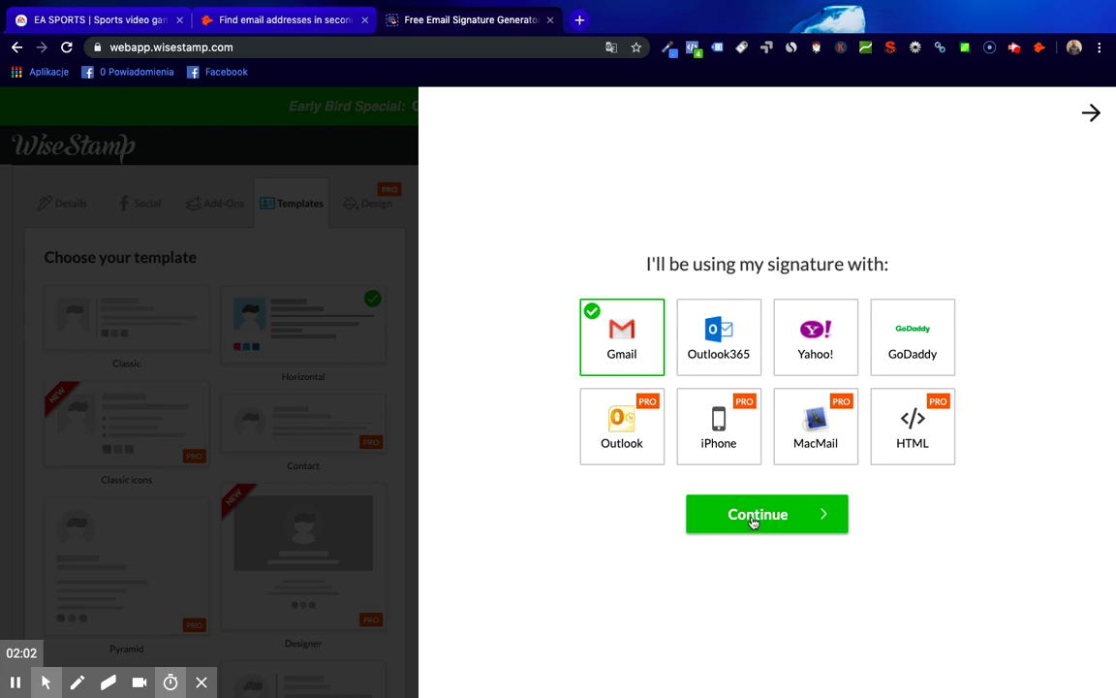
left_click(753, 519)
left_click(623, 403)
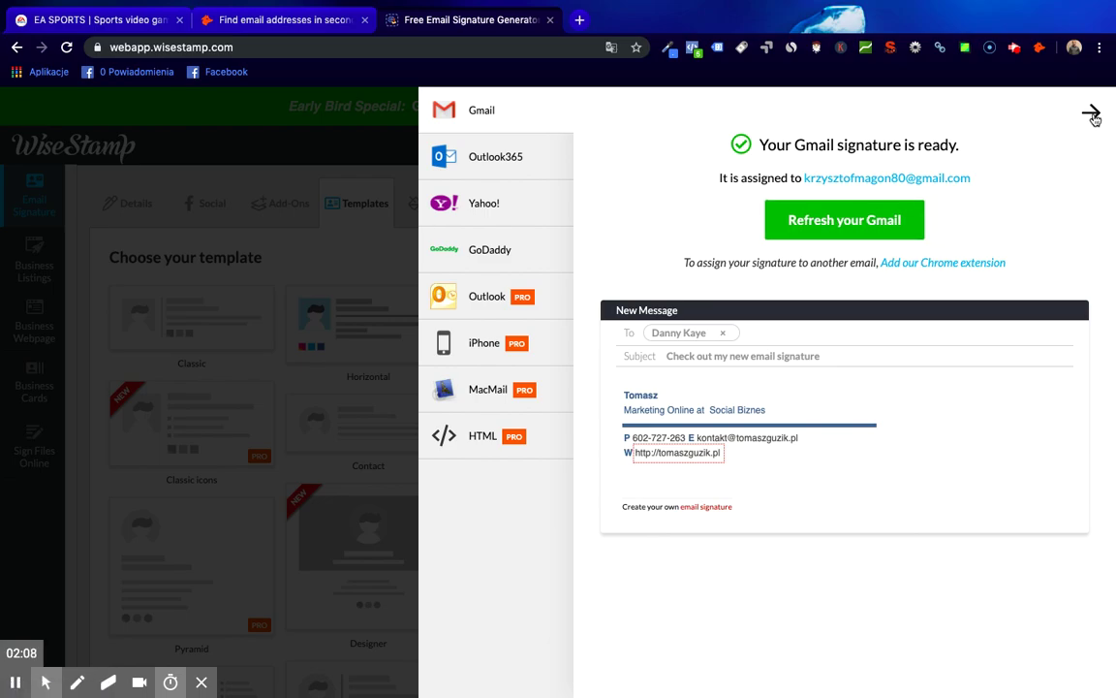
left_click(1091, 113)
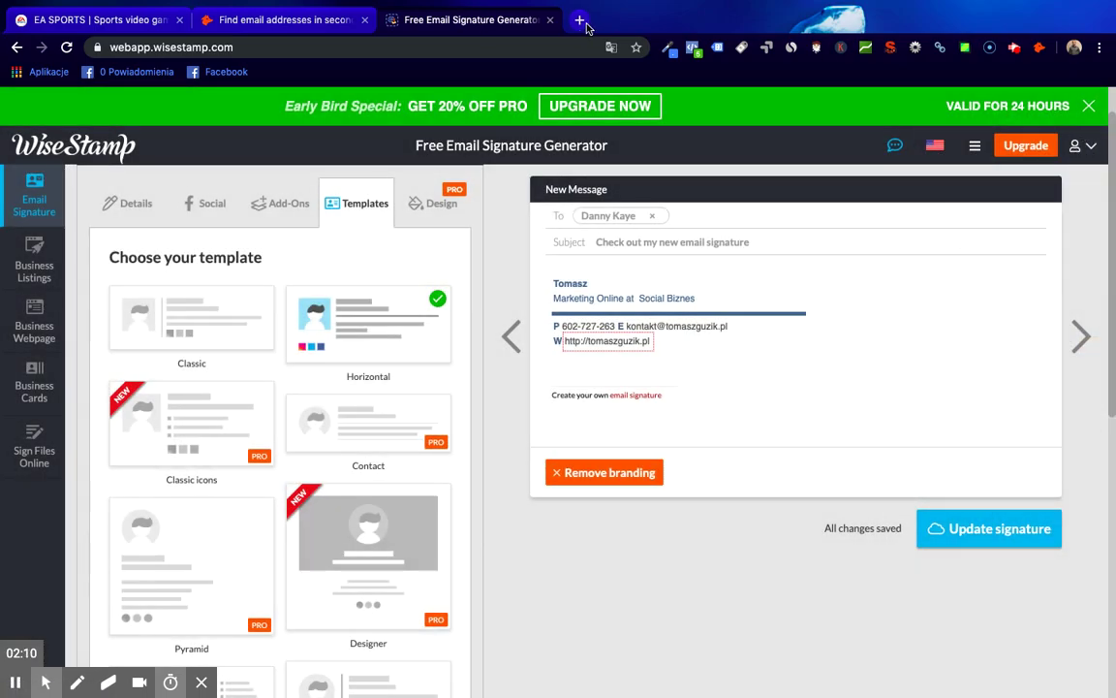
left_click(582, 20)
- Go to Gmail in a new tab from the address bar
type("gooo")
key("BackSpace")
type("gle")
key("Return")
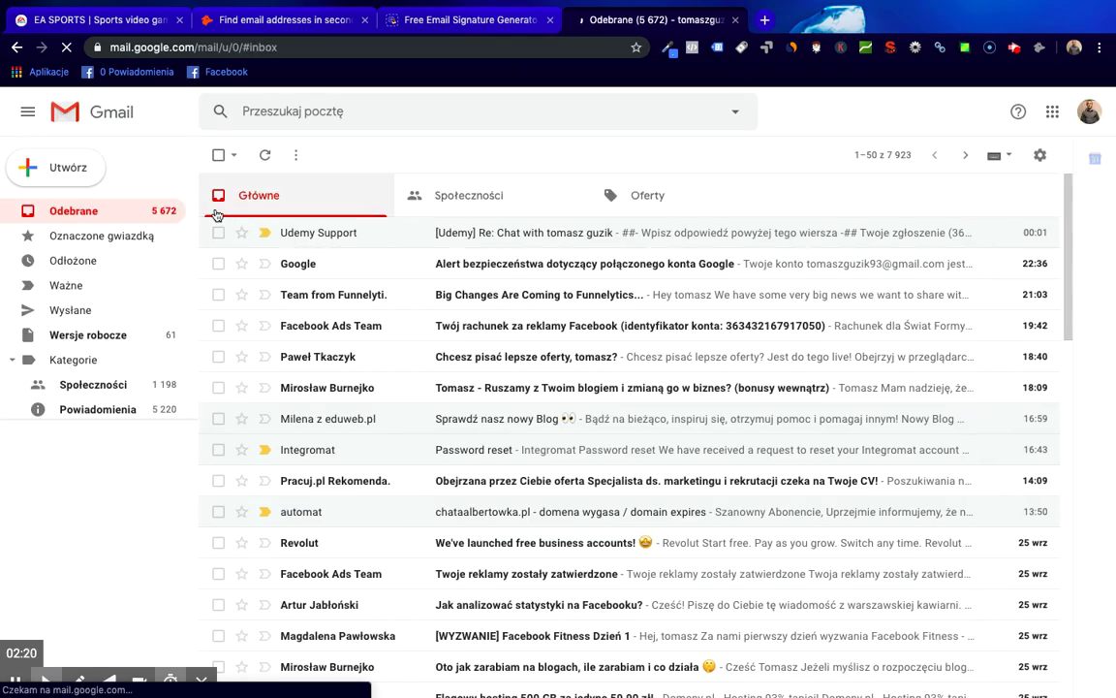
- Start a test message to check its signature, discard it, and return to WiseStamp
left_click(80, 169)
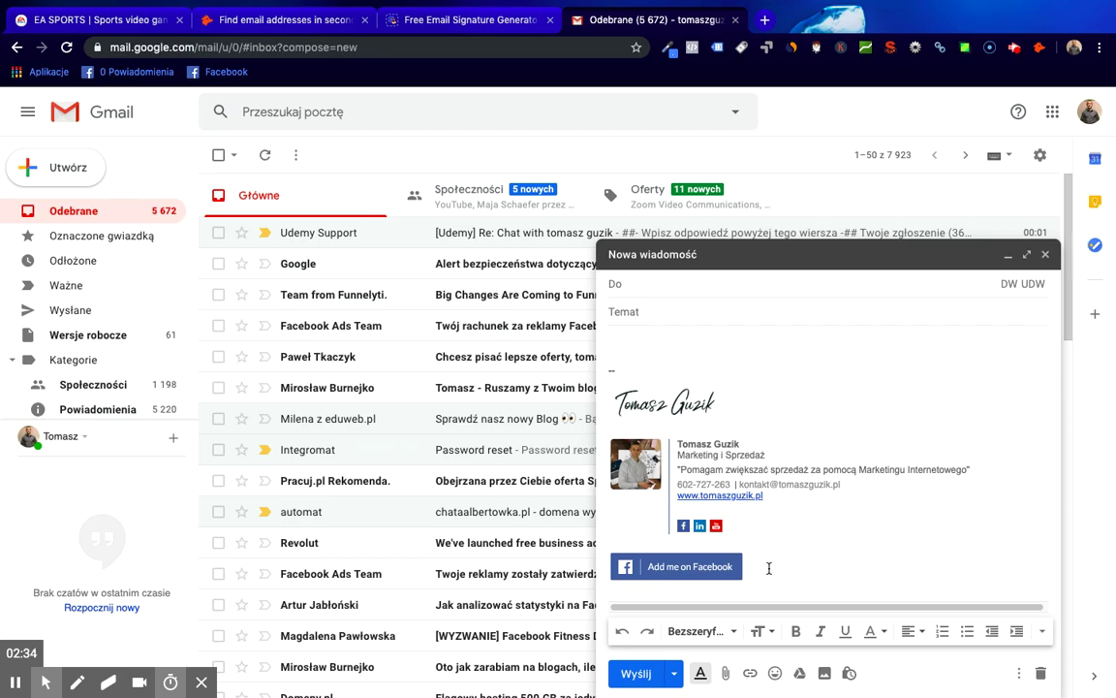
left_click(1045, 254)
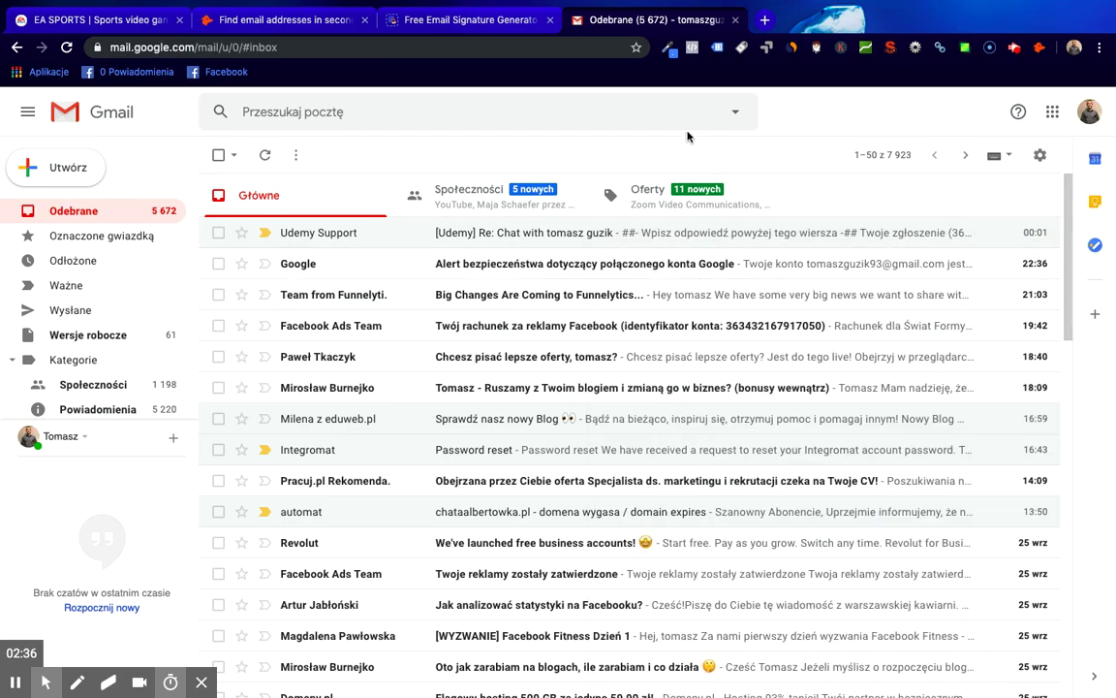
left_click(456, 21)
left_click(570, 298)
left_click(569, 285)
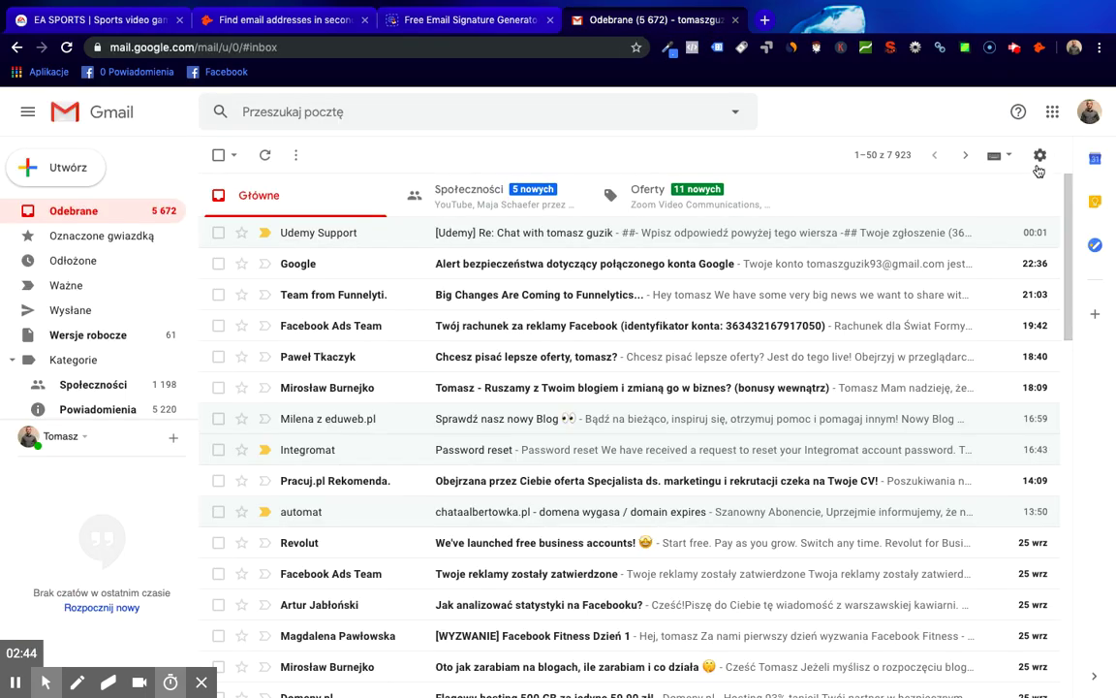
left_click(1040, 155)
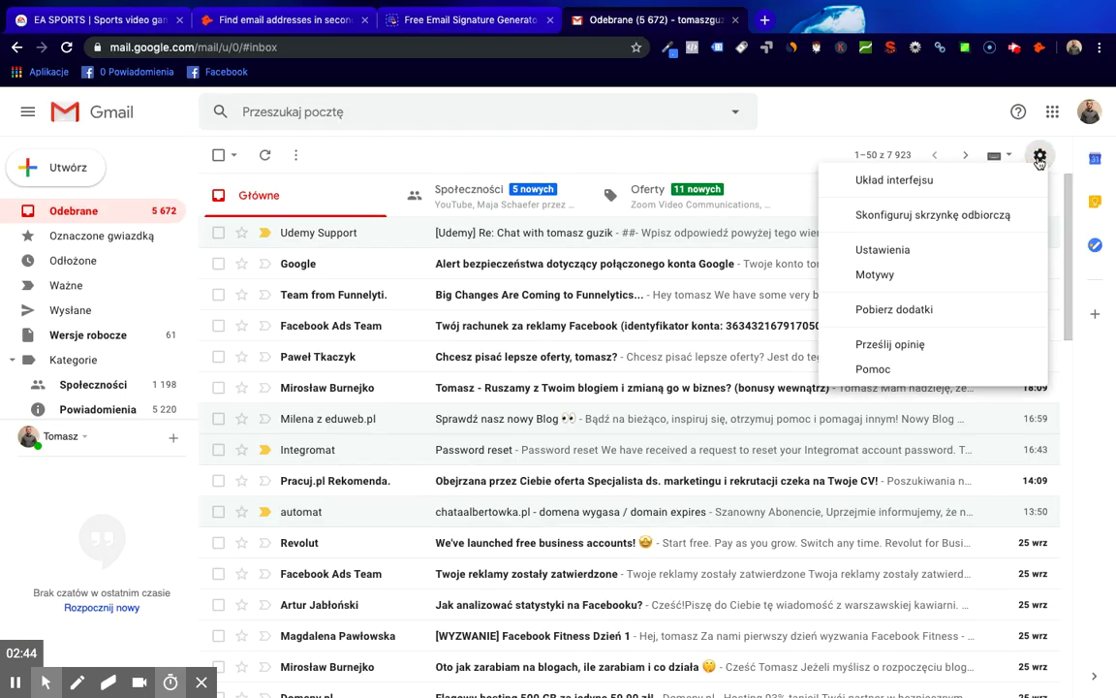
left_click(962, 249)
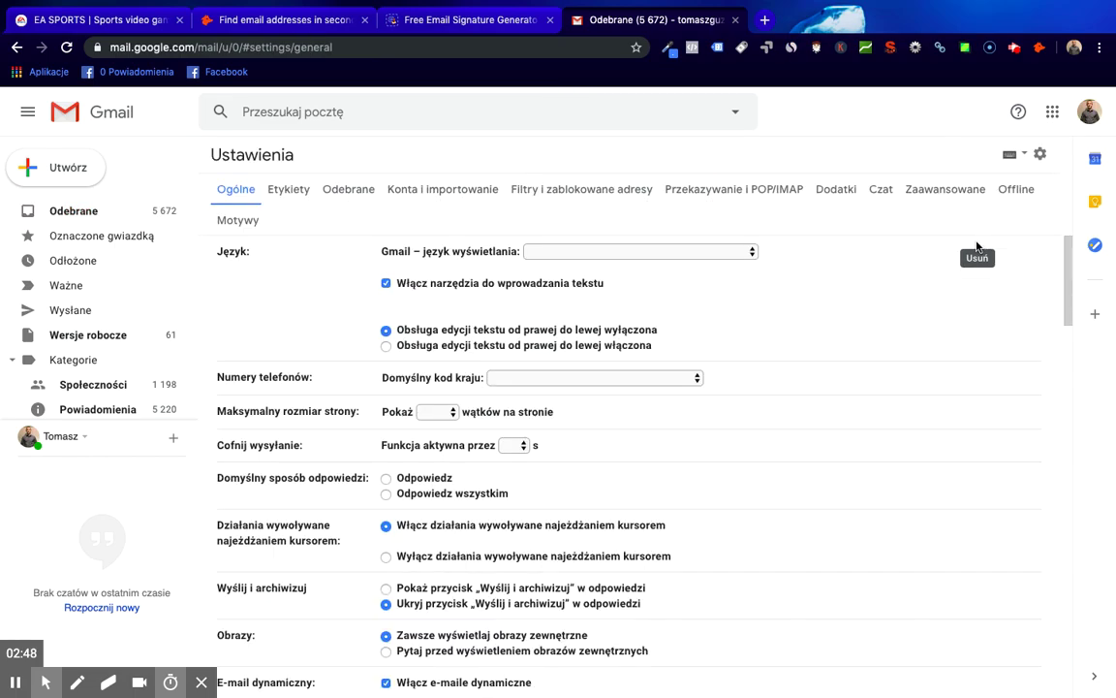
scroll(765, 290, "down", 7)
scroll(765, 318, "down", 10)
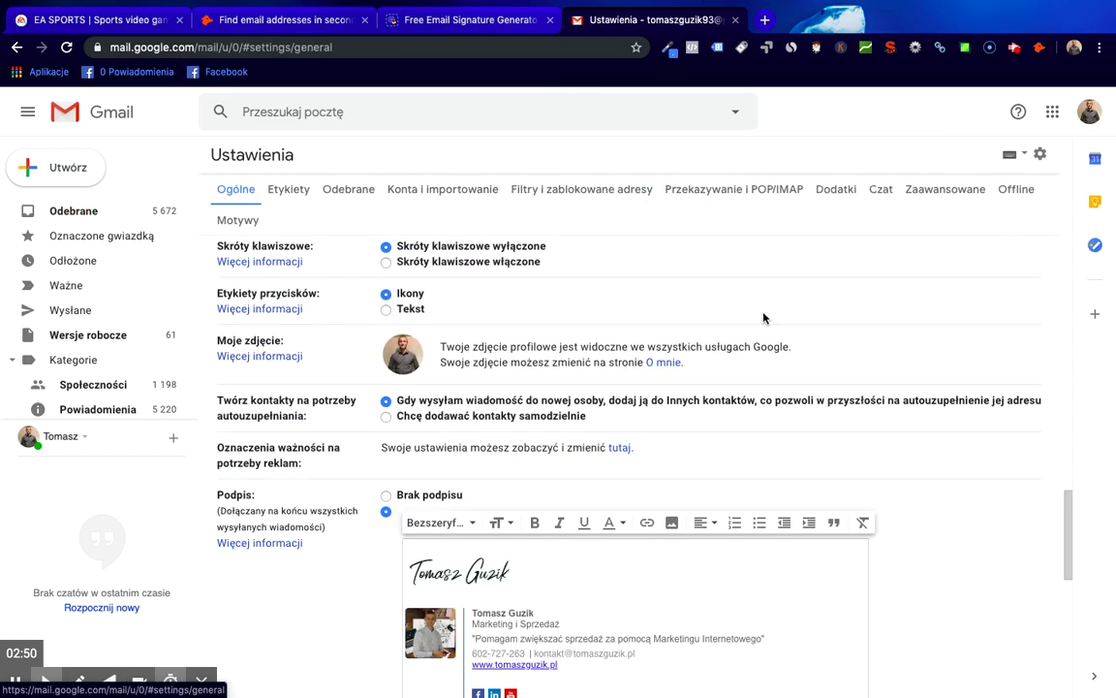
left_click_drag(601, 632, 419, 504)
left_click(754, 558)
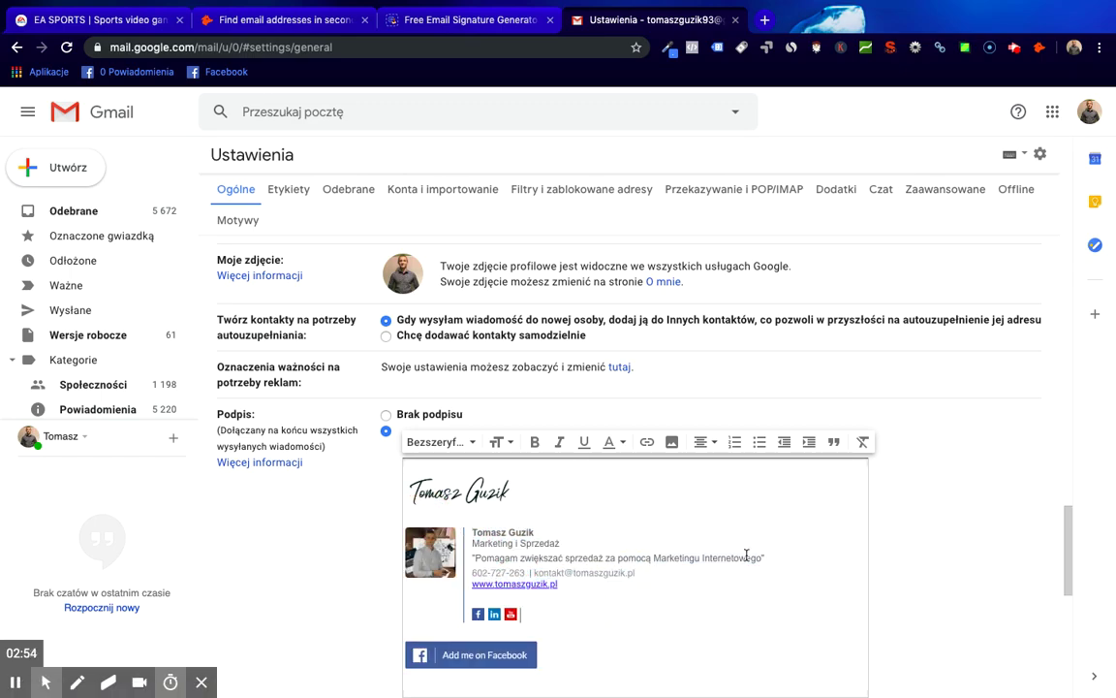
scroll(746, 543, "down", 2)
scroll(815, 523, "up", 2)
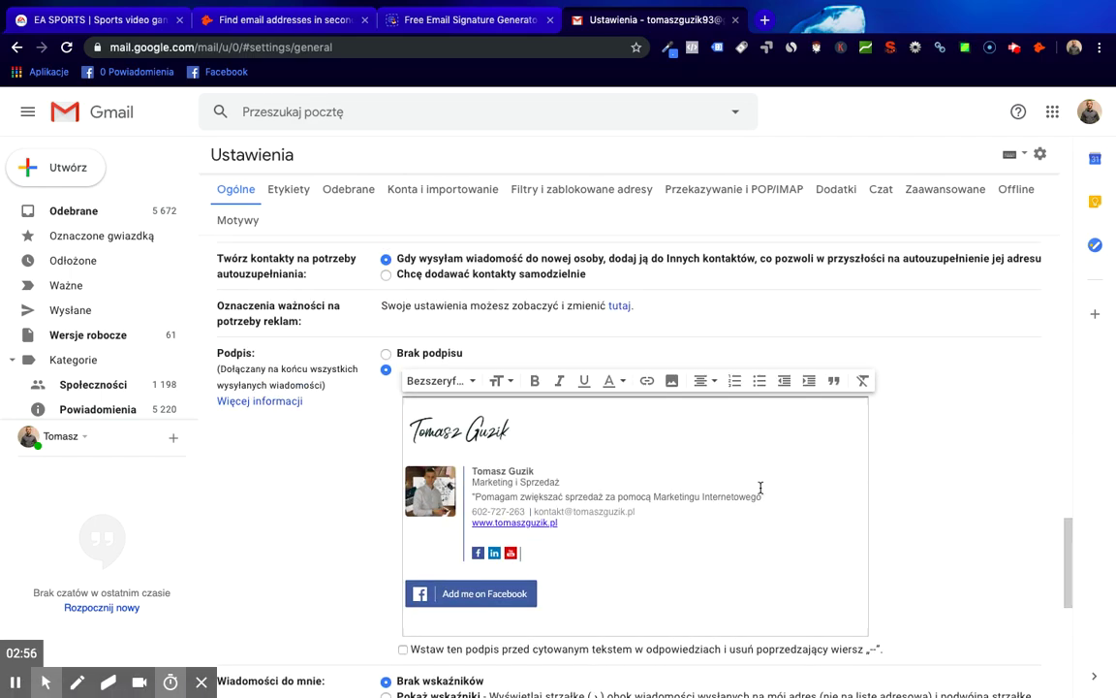
scroll(746, 515, "down", 1)
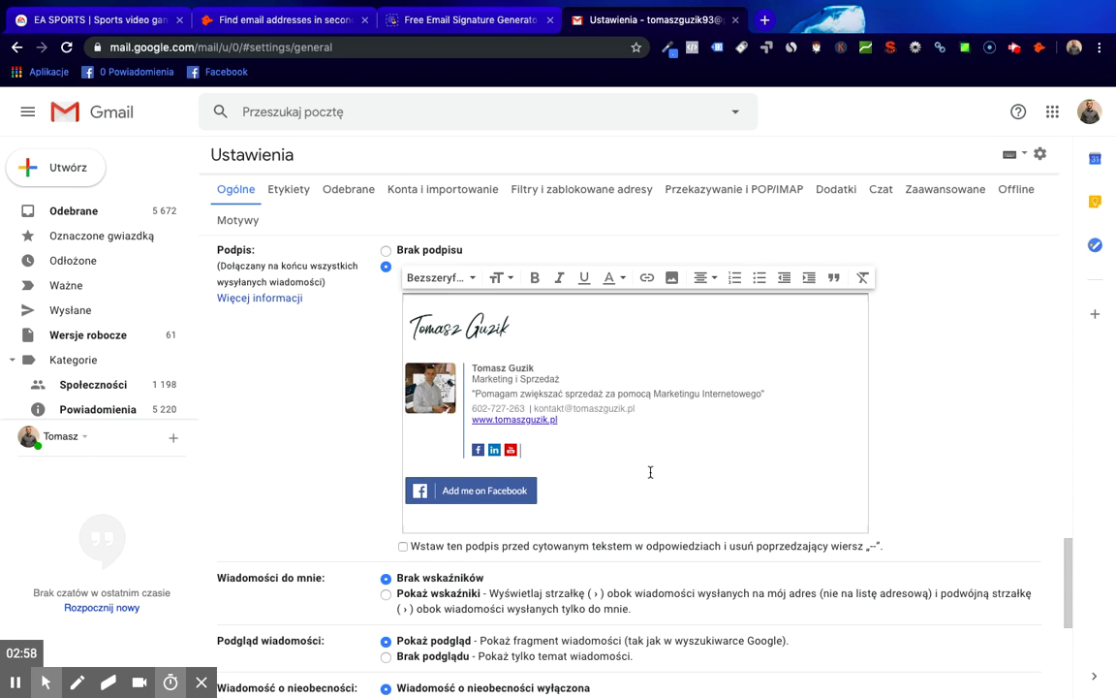
scroll(649, 472, "up", 1)
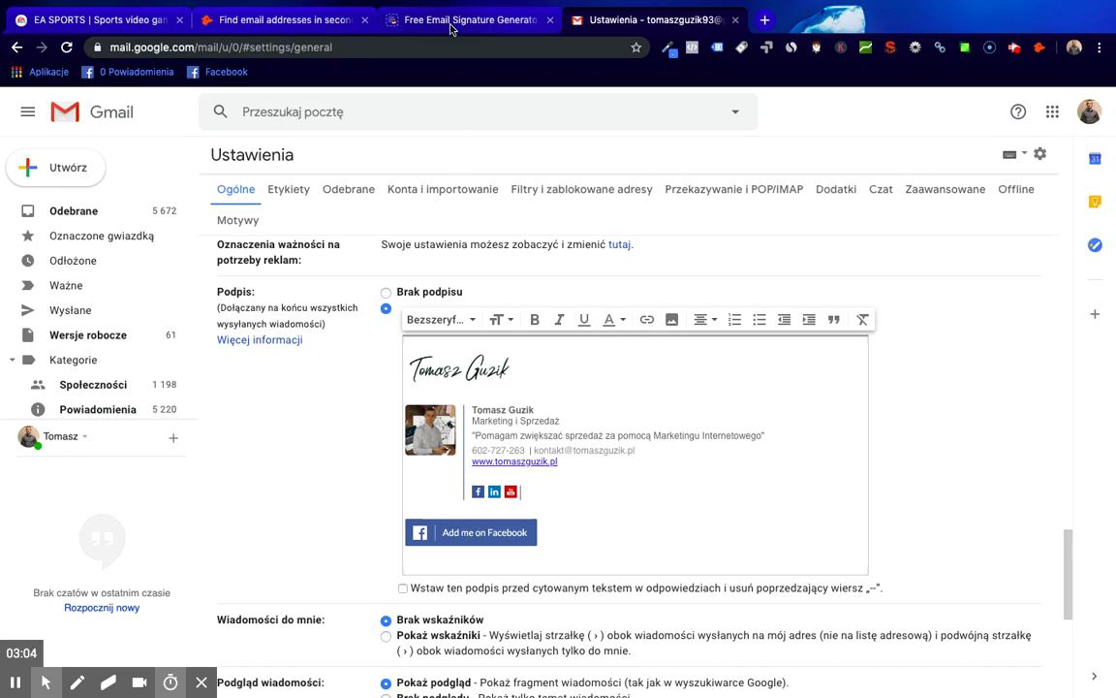
scroll(538, 534, "down", 8)
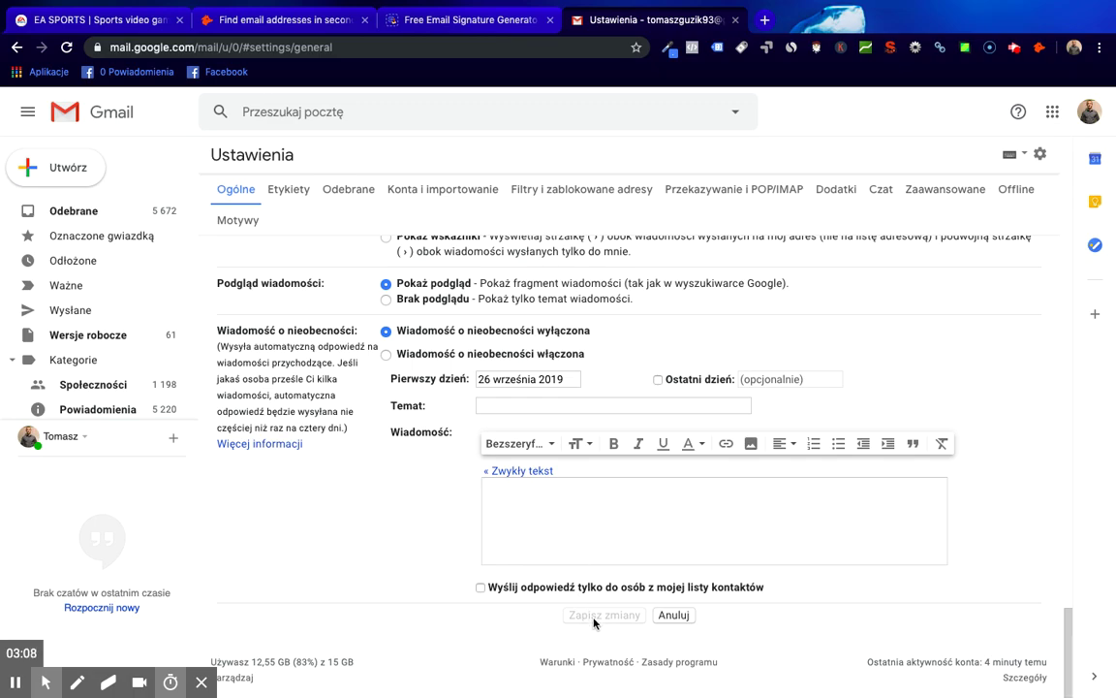
scroll(591, 581, "up", 15)
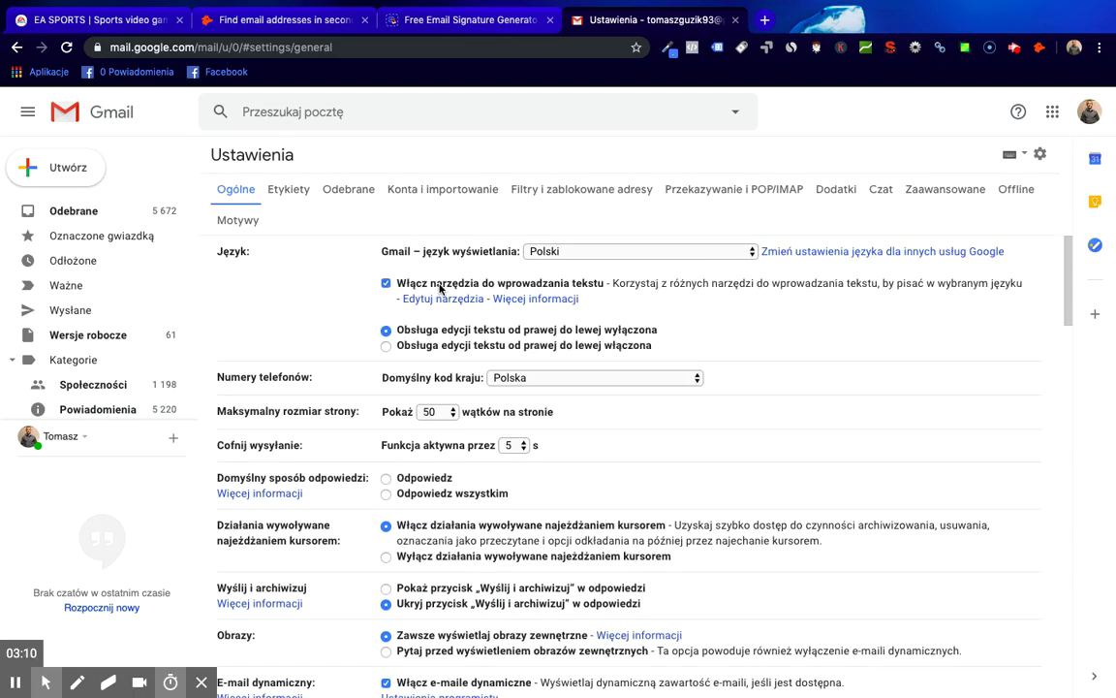
- Compose a test message, delete the handwritten name image, and save it as a draft
left_click(55, 167)
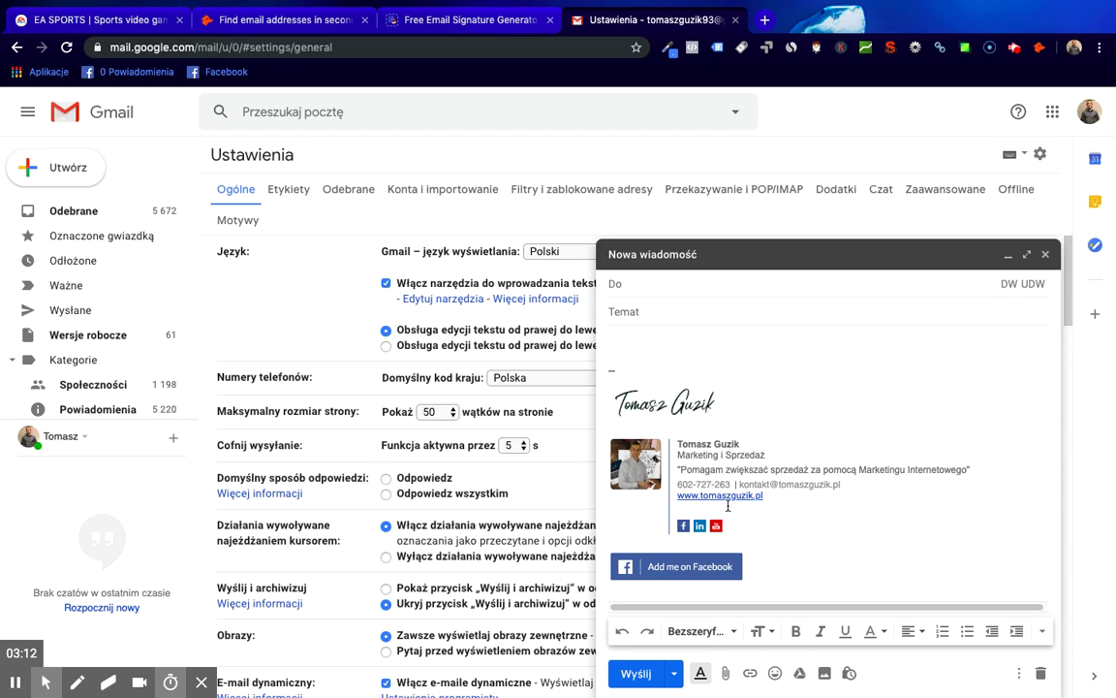
left_click(804, 543)
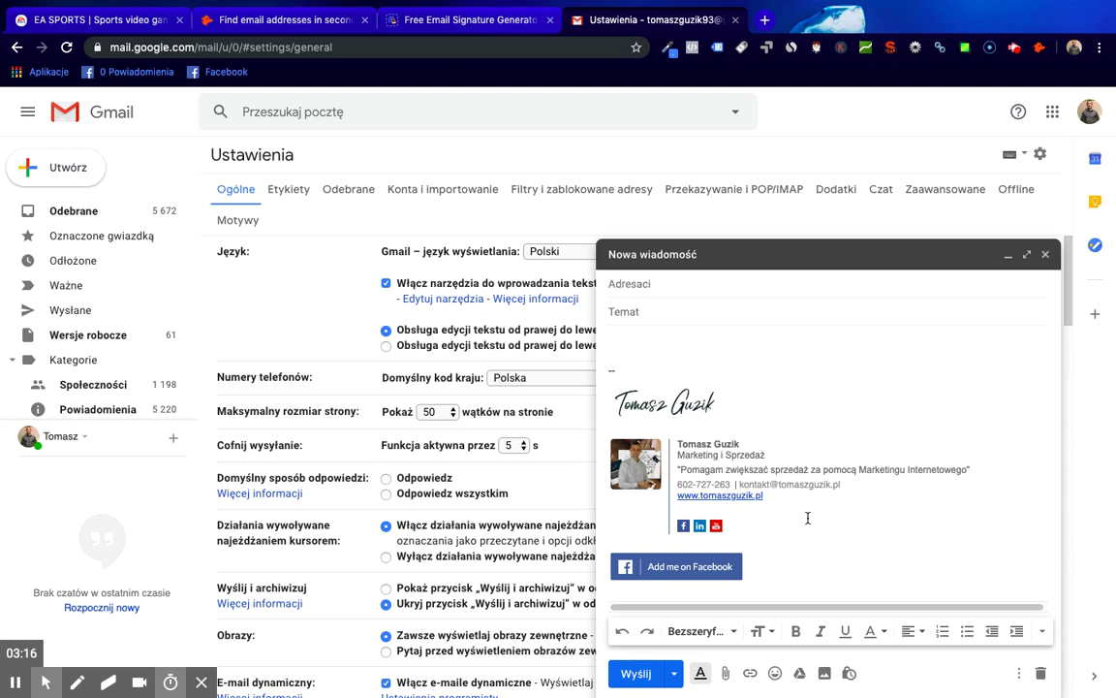
key("BackSpace")
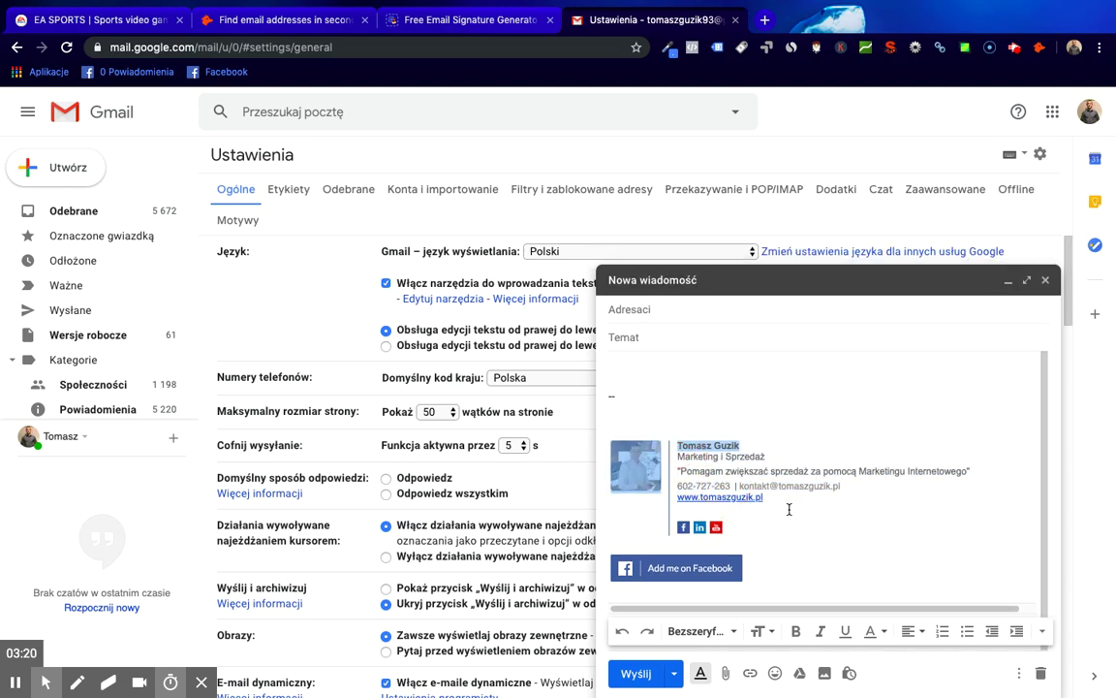
left_click(785, 501)
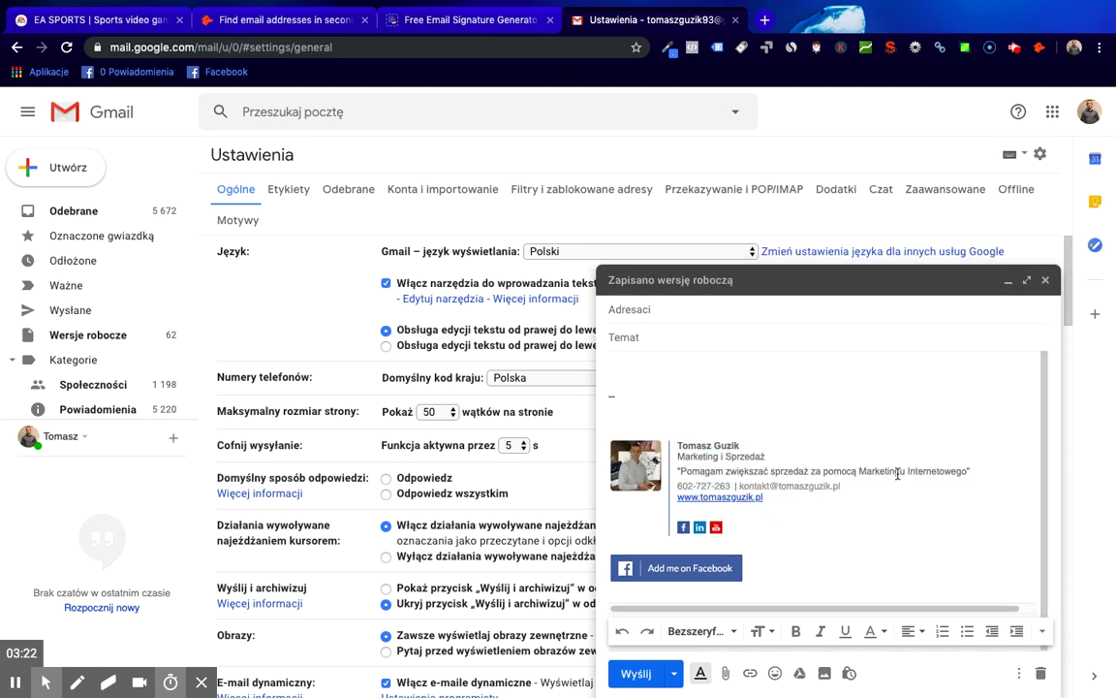
left_click(1044, 280)
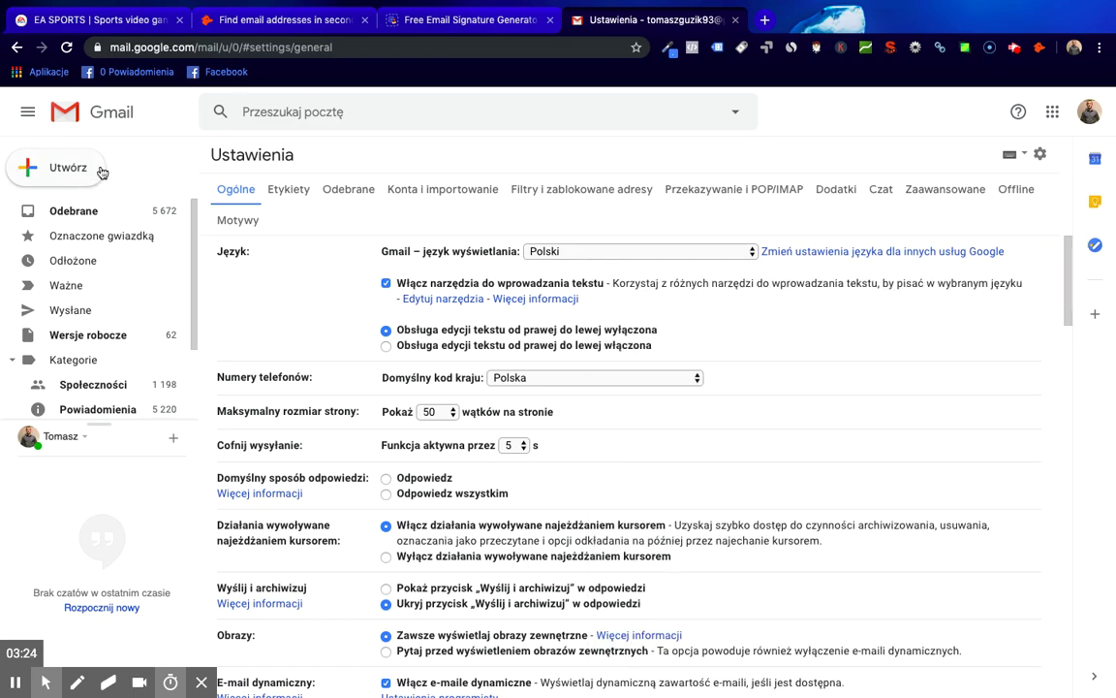
- Open another new message, place the cursor above the signature, then close it
left_click(85, 167)
left_click(825, 379)
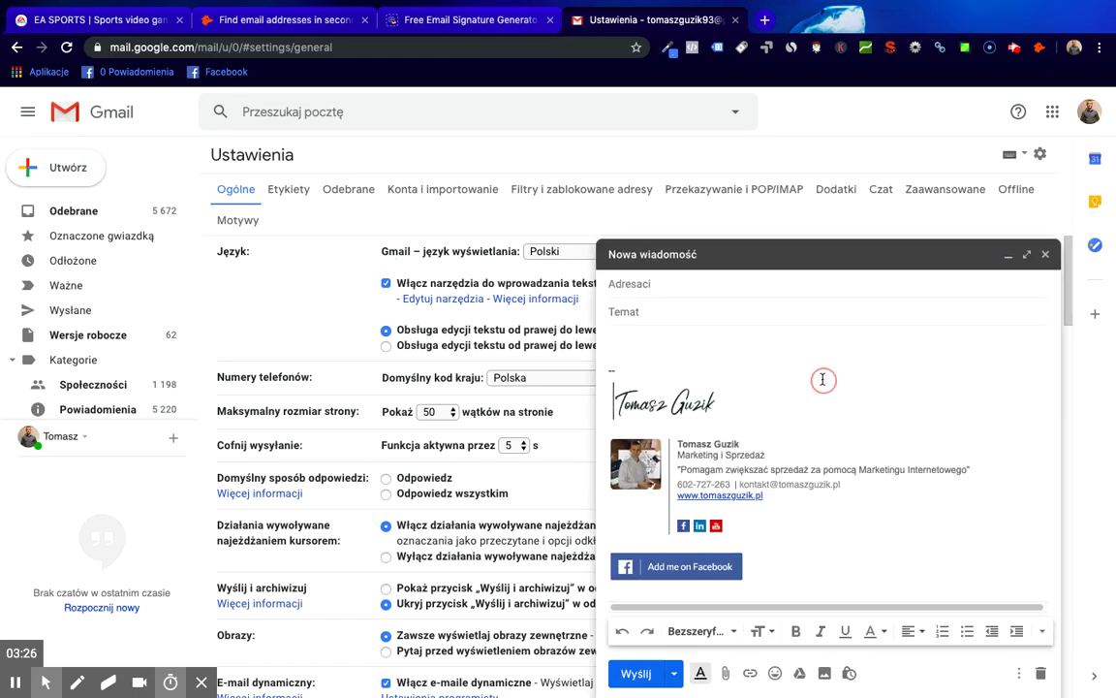
left_click(665, 349)
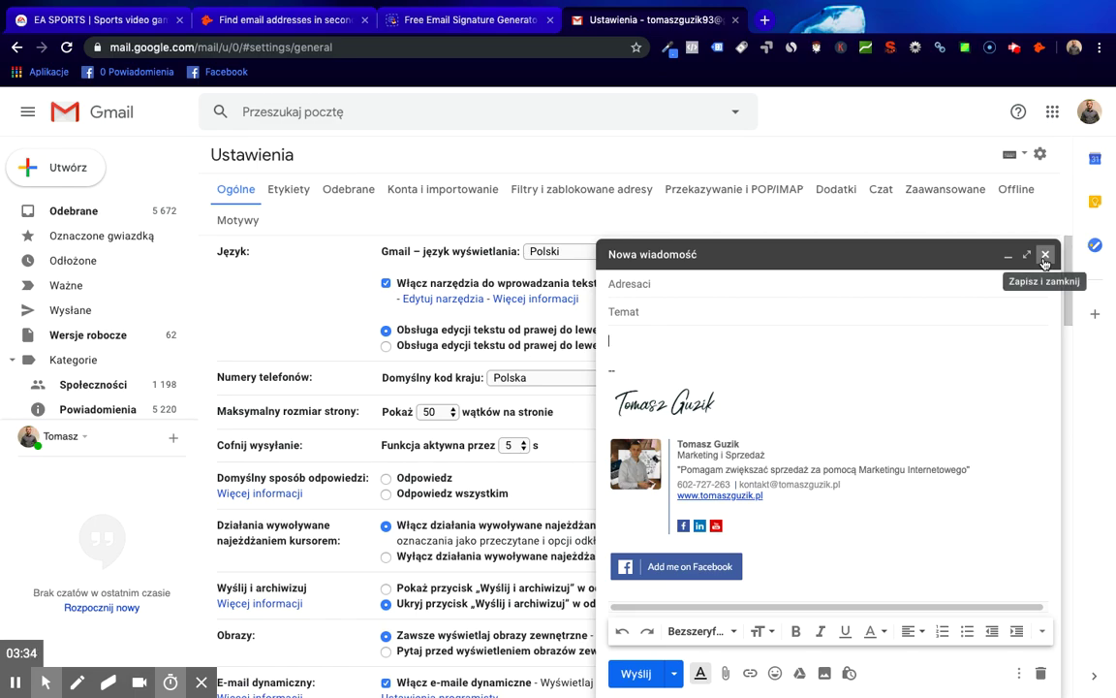
left_click(1045, 255)
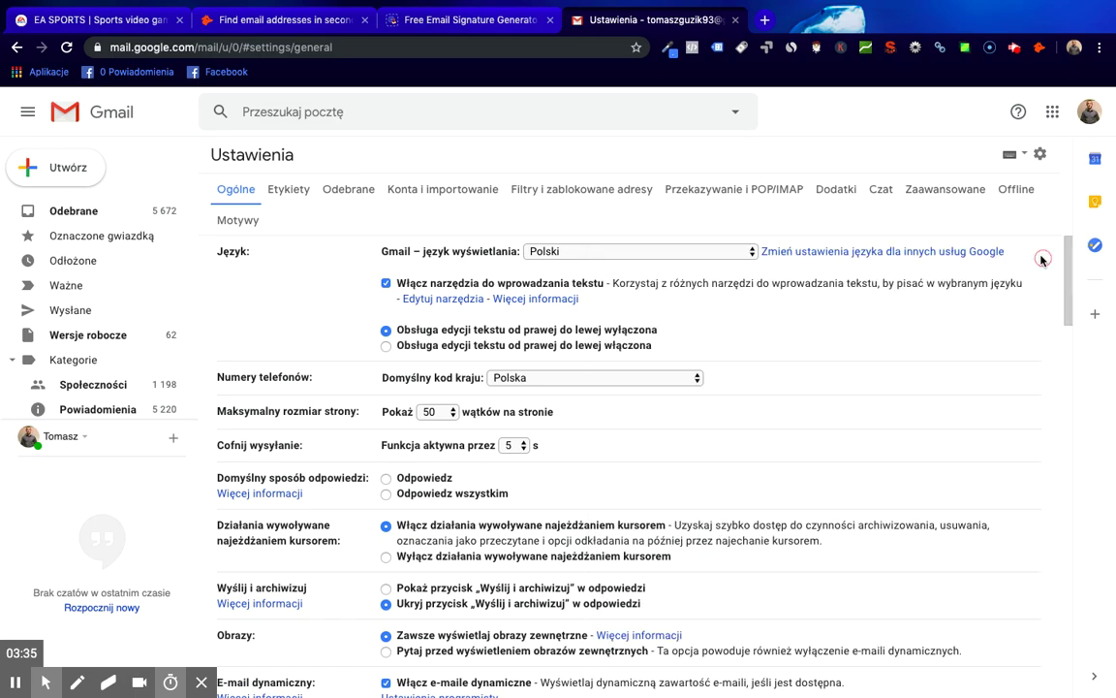
- Search the web for 'google map' and open Google Maps
left_click(399, 44)
type("google map")
key("Return")
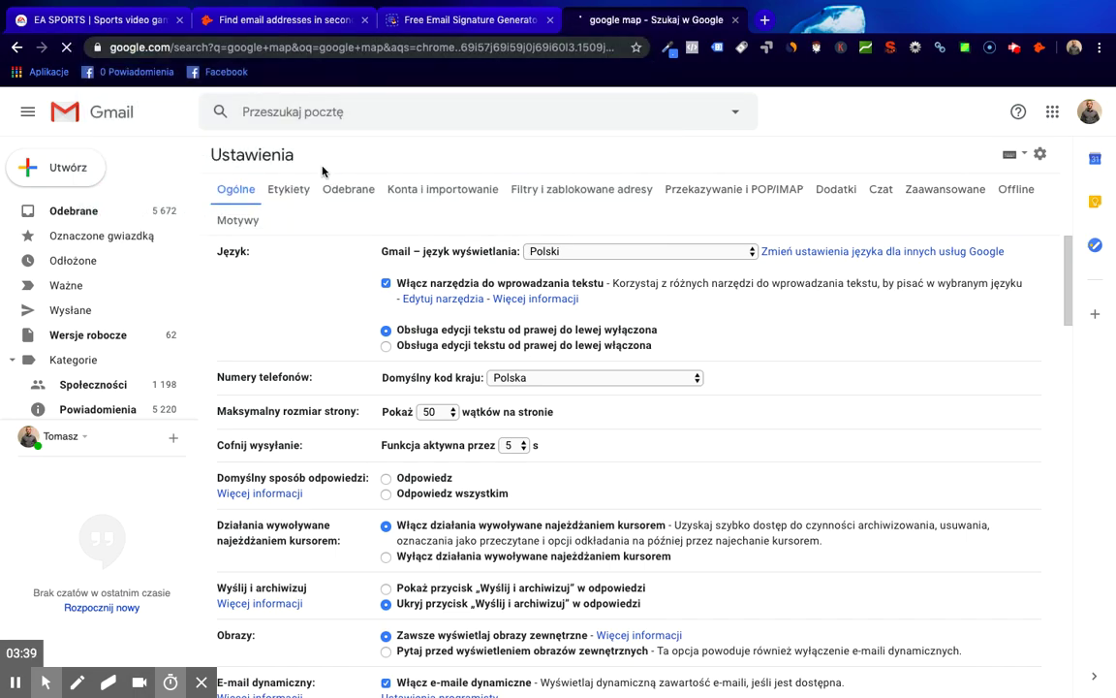
left_click(184, 233)
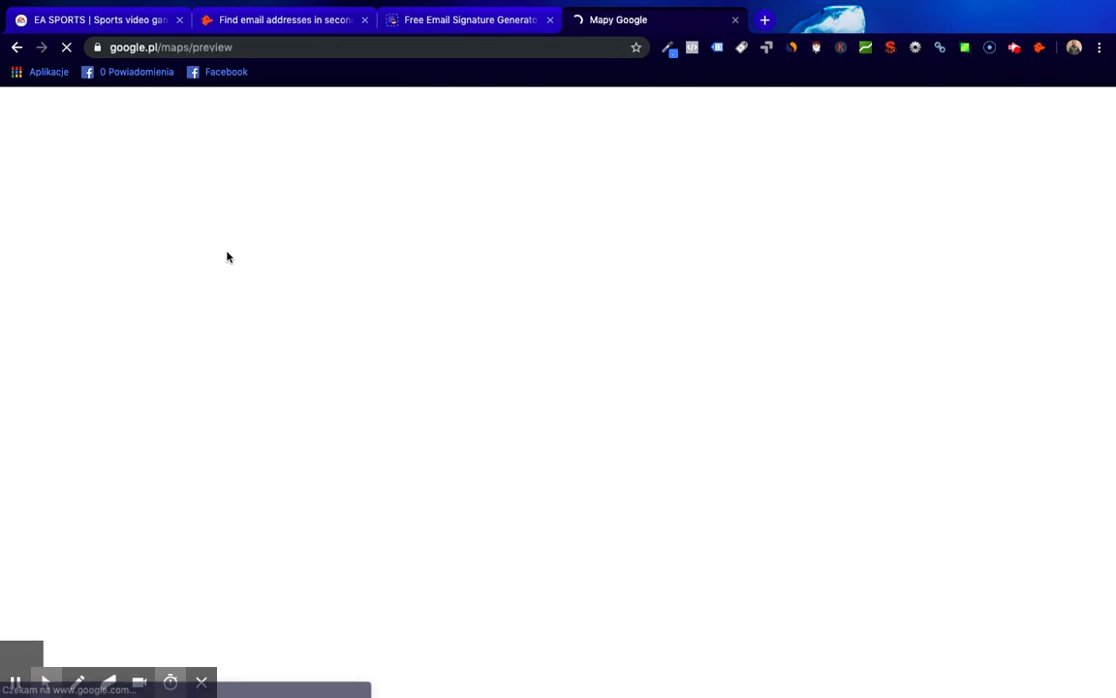
- Search 'restauracja warszawa', read El Krepel's details, then clear the search
type("restauracja ")
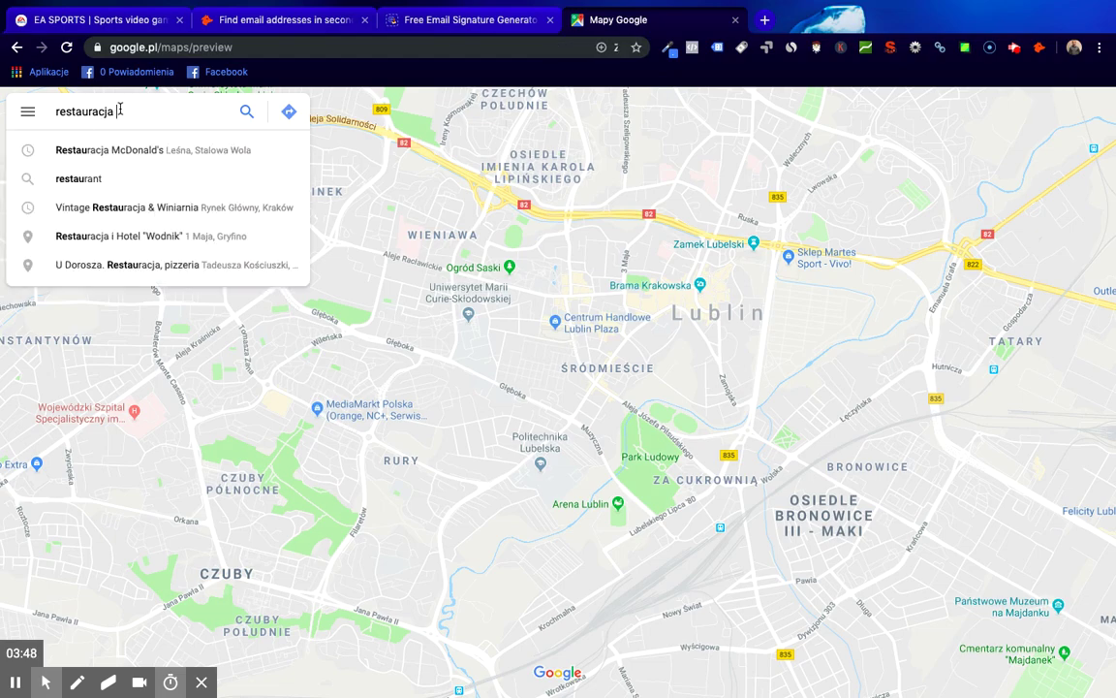
type("warszawa")
key("Return")
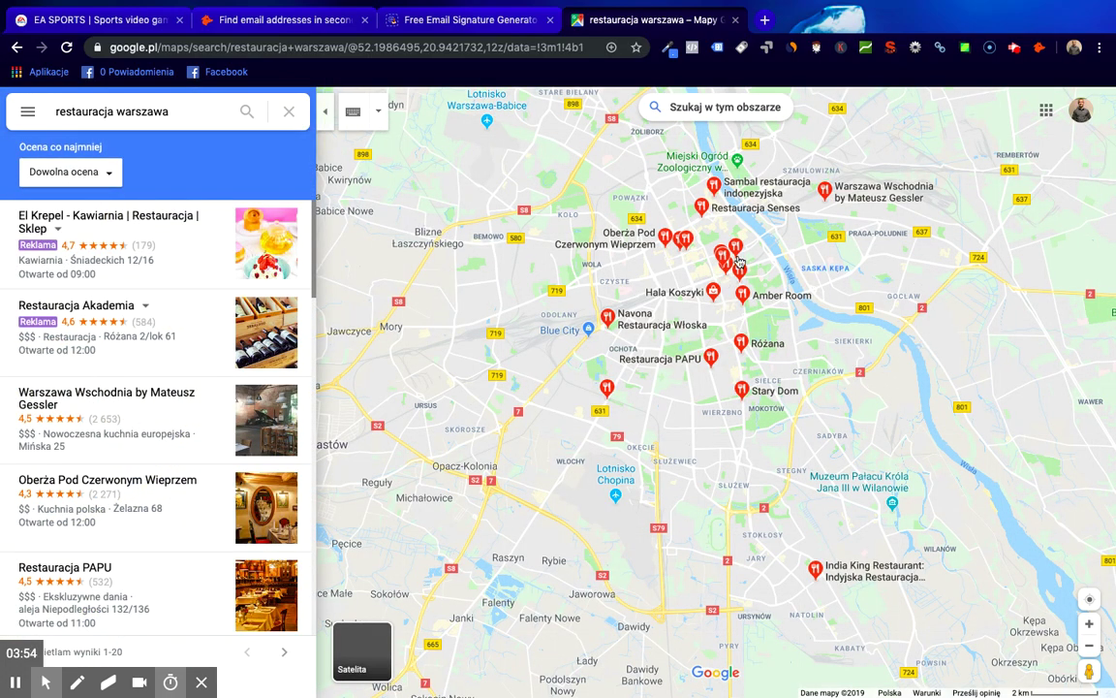
left_click(171, 256)
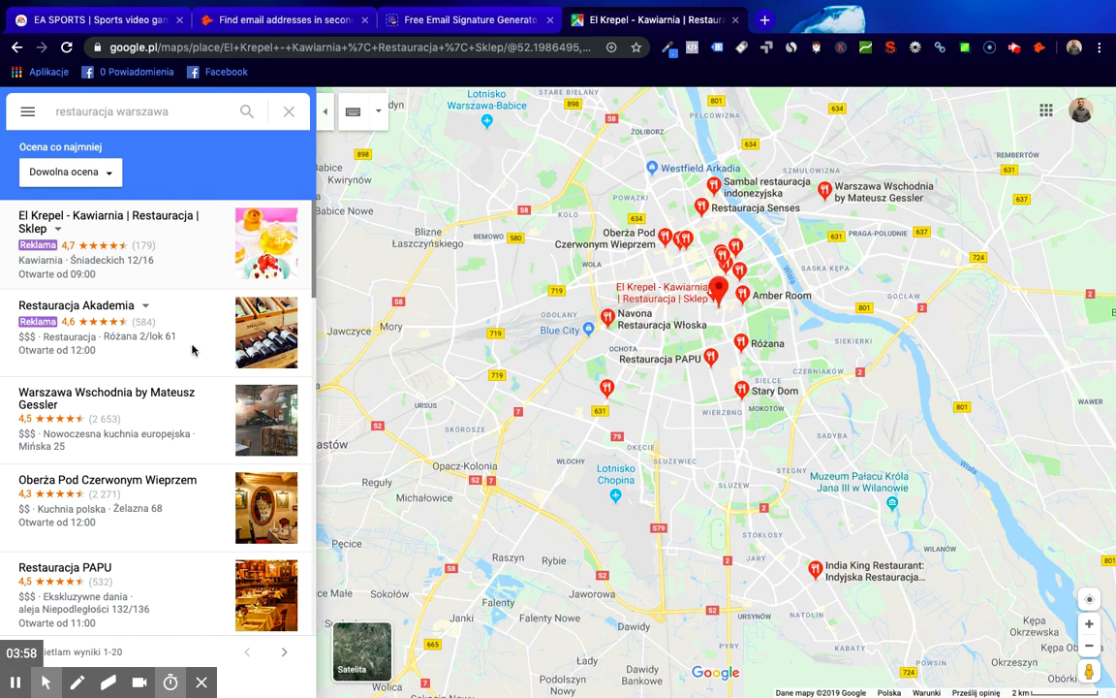
scroll(158, 421, "down", 3)
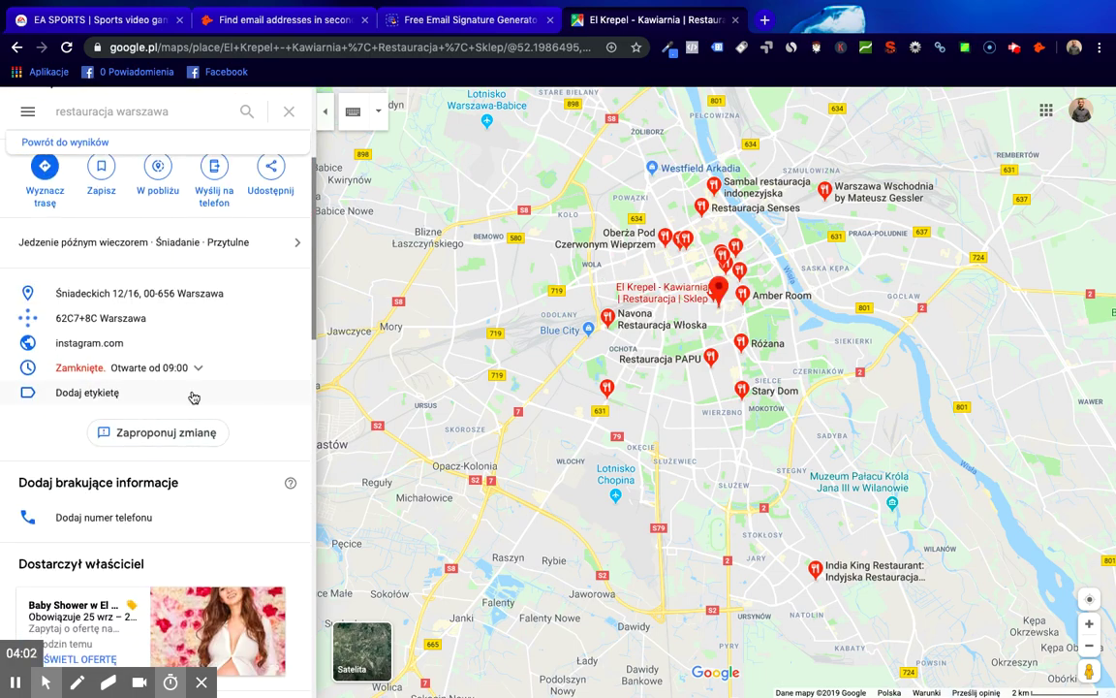
scroll(175, 417, "down", 2)
scroll(154, 374, "down", 4)
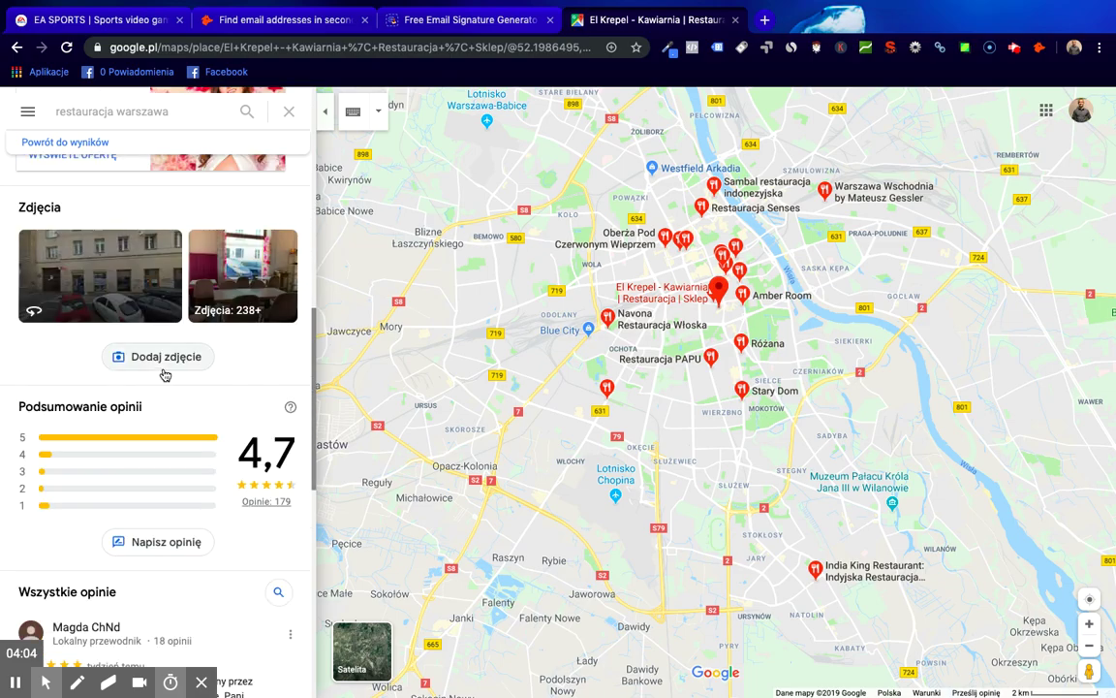
scroll(164, 377, "down", 5)
scroll(164, 383, "up", 15)
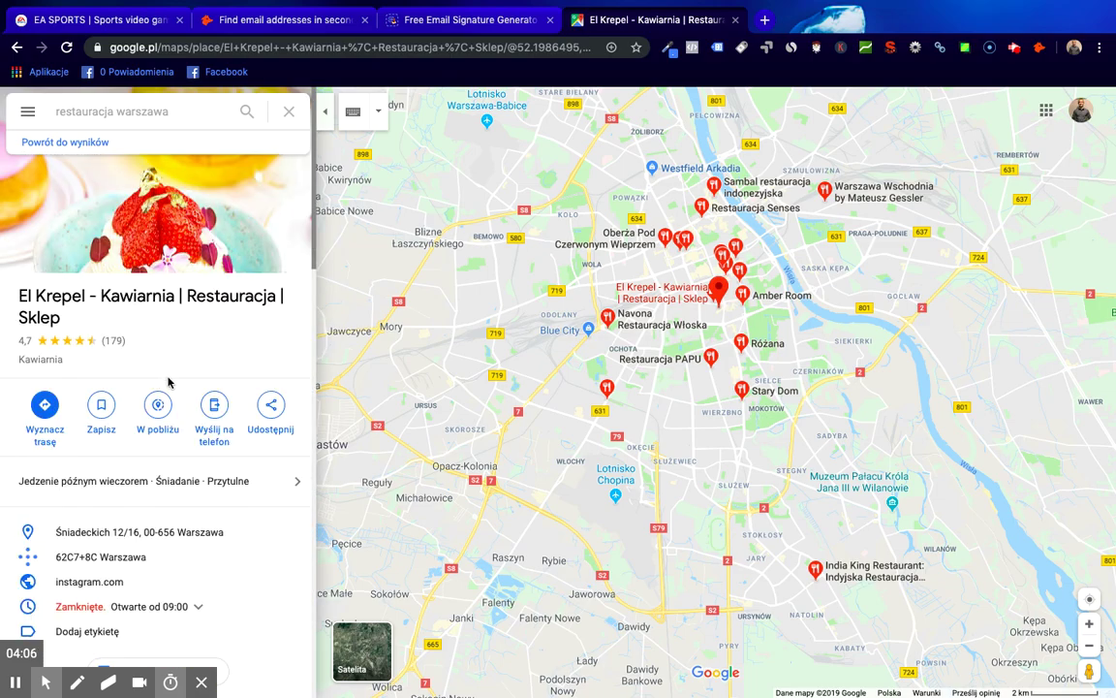
left_click(290, 114)
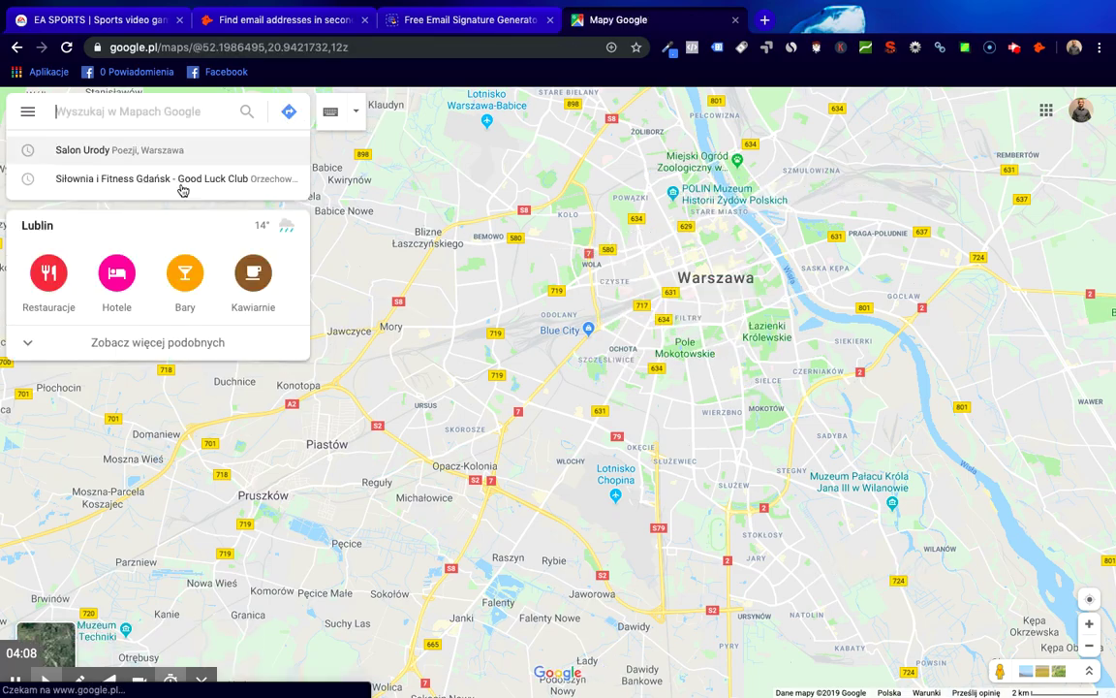
- Reopen Salon Urody, visit salon-urody.waw.pl, close both tabs, and switch to Hunter
left_click(104, 153)
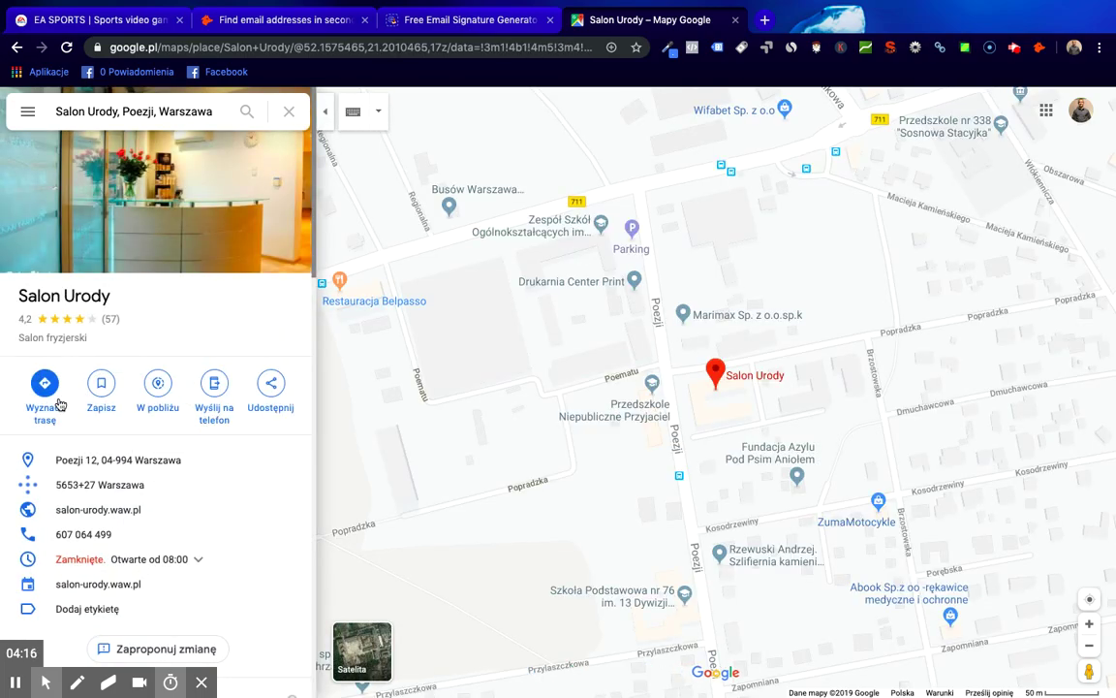
left_click(125, 509)
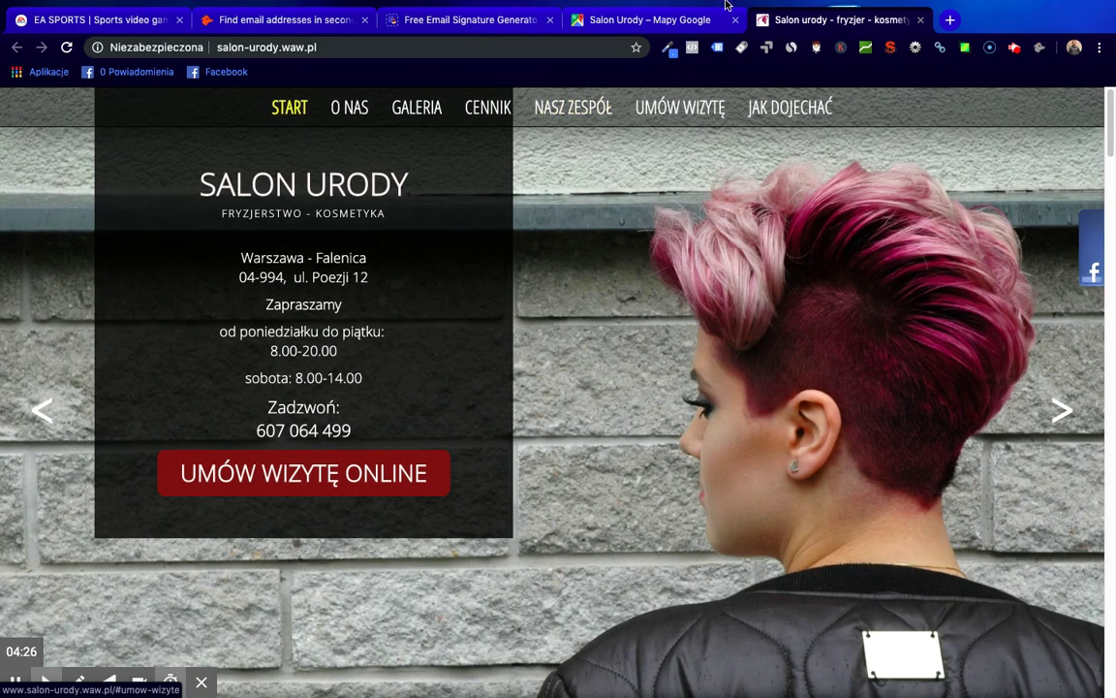
left_click(922, 20)
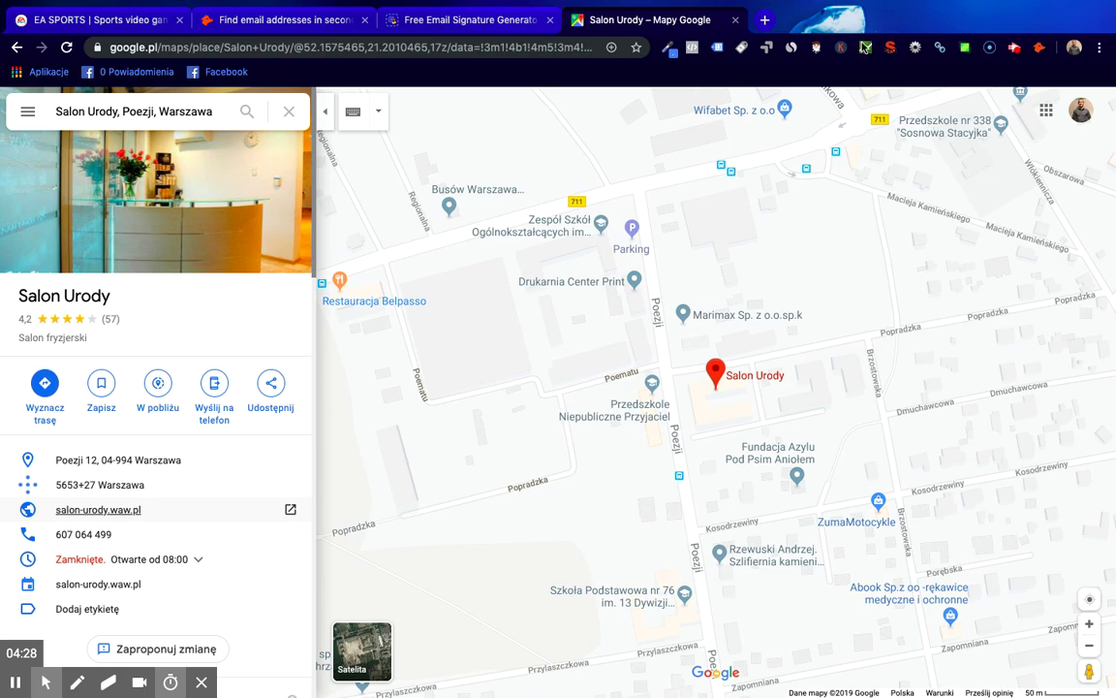
left_click(733, 20)
left_click(300, 21)
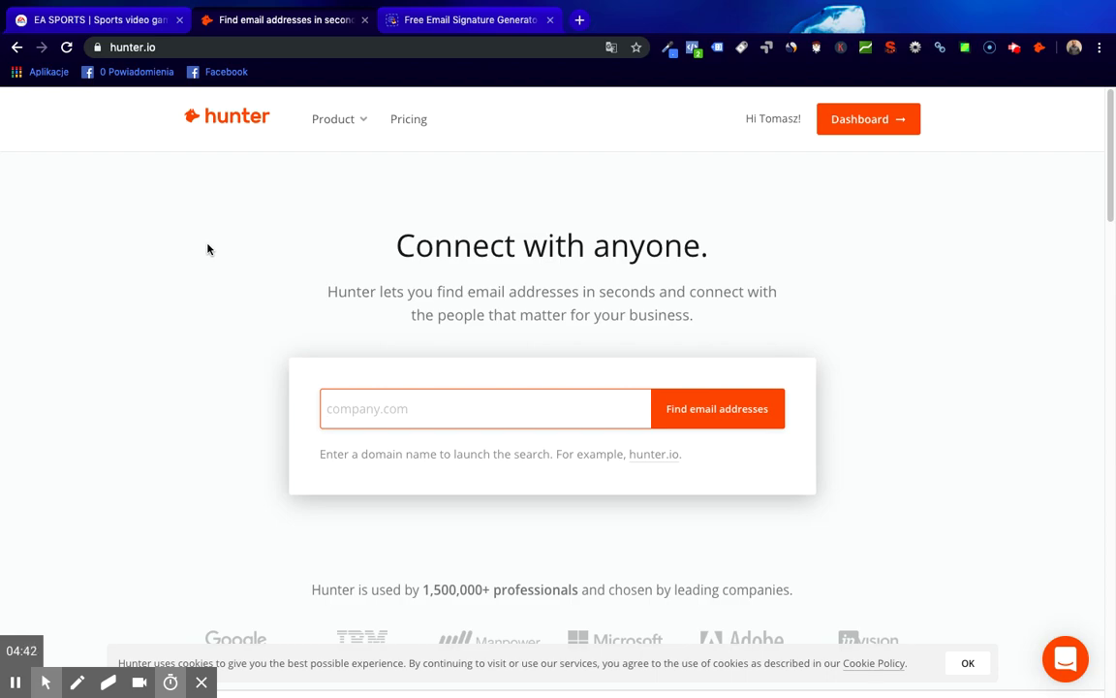
- Search Hunter for email addresses on the user's own domain, then log out
type("tomaszguzik.pl")
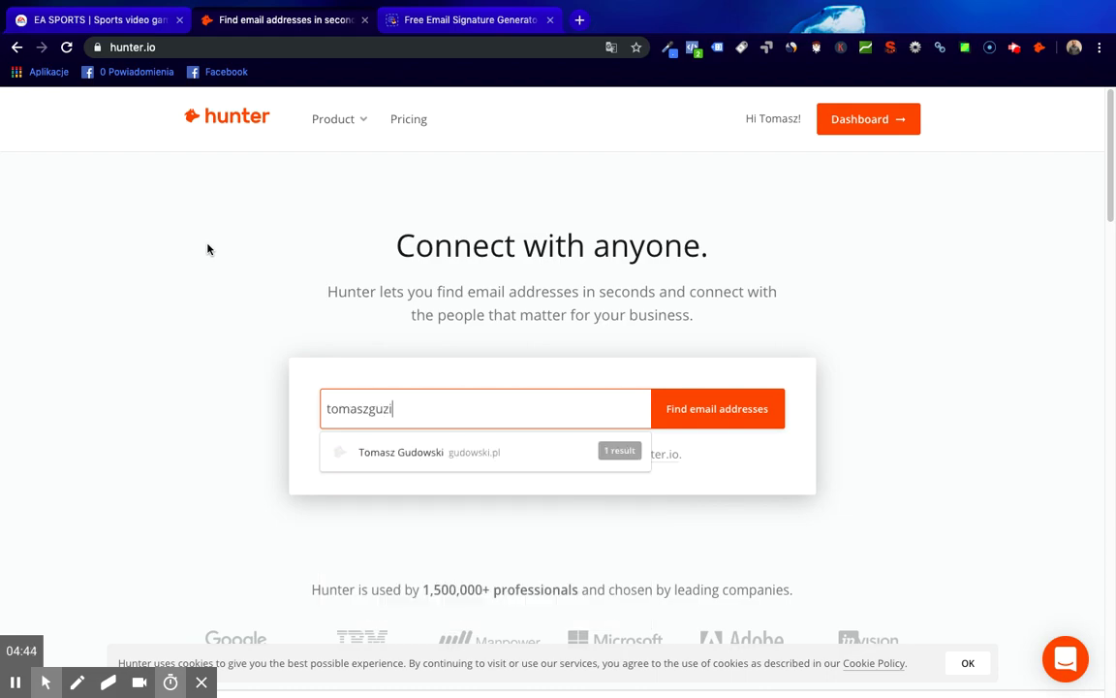
left_click(715, 406)
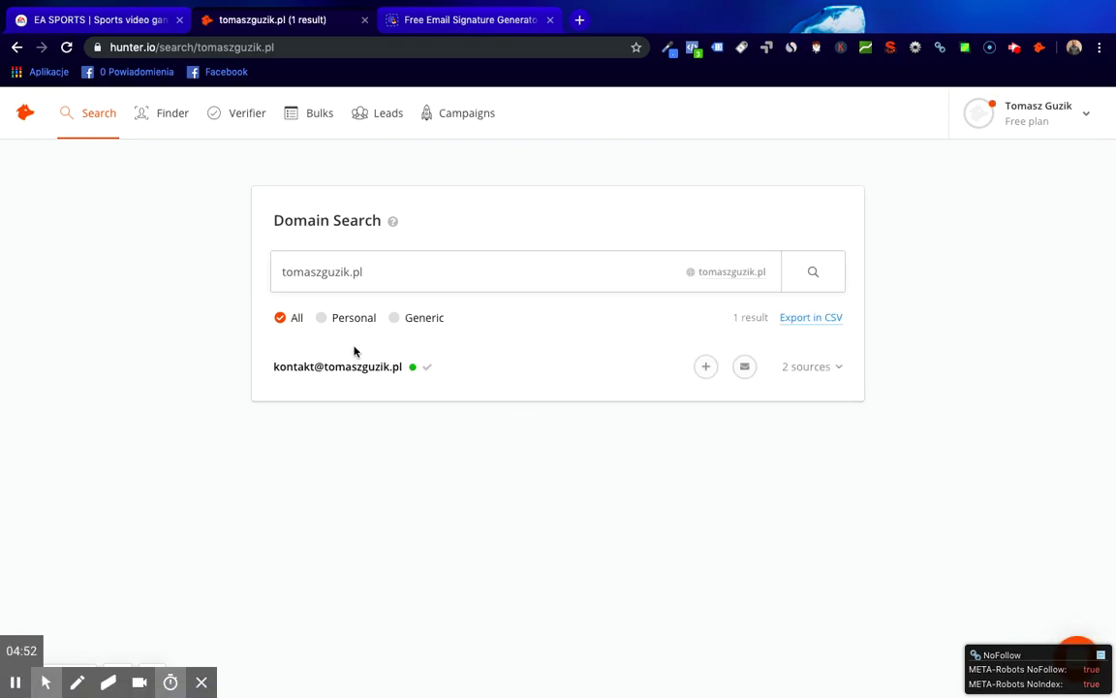
left_click(1077, 124)
left_click(955, 469)
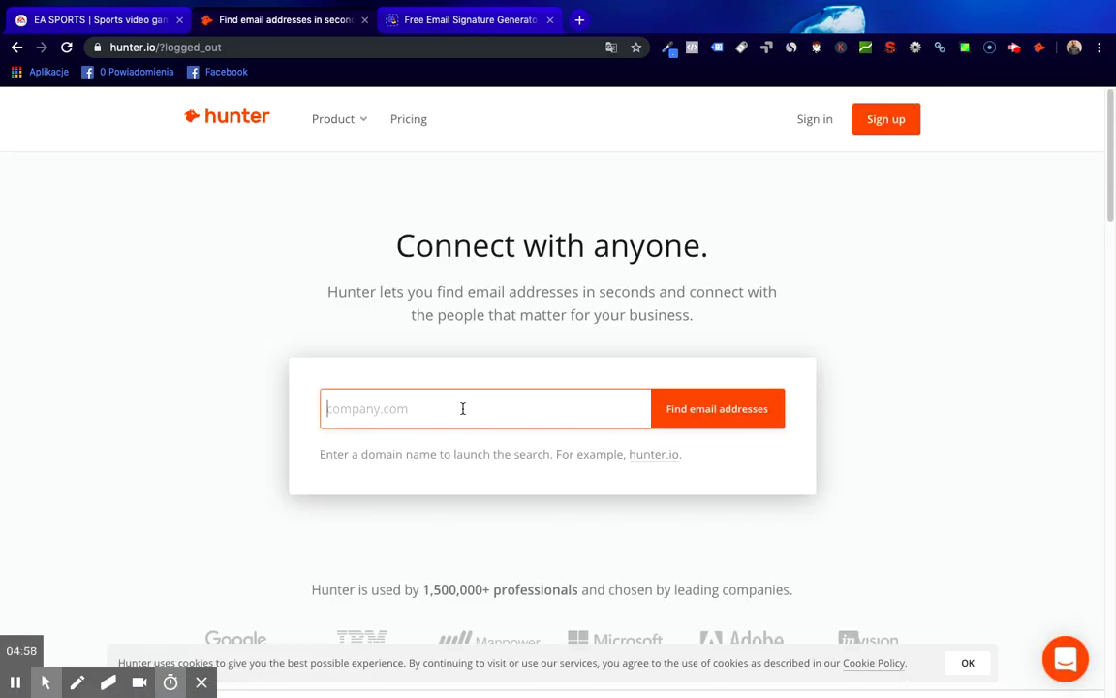
- Find emails for jakoszczedzacpieniadze.pl, dismiss the promo popup, and close the EA SPORTS tab
type("jak")
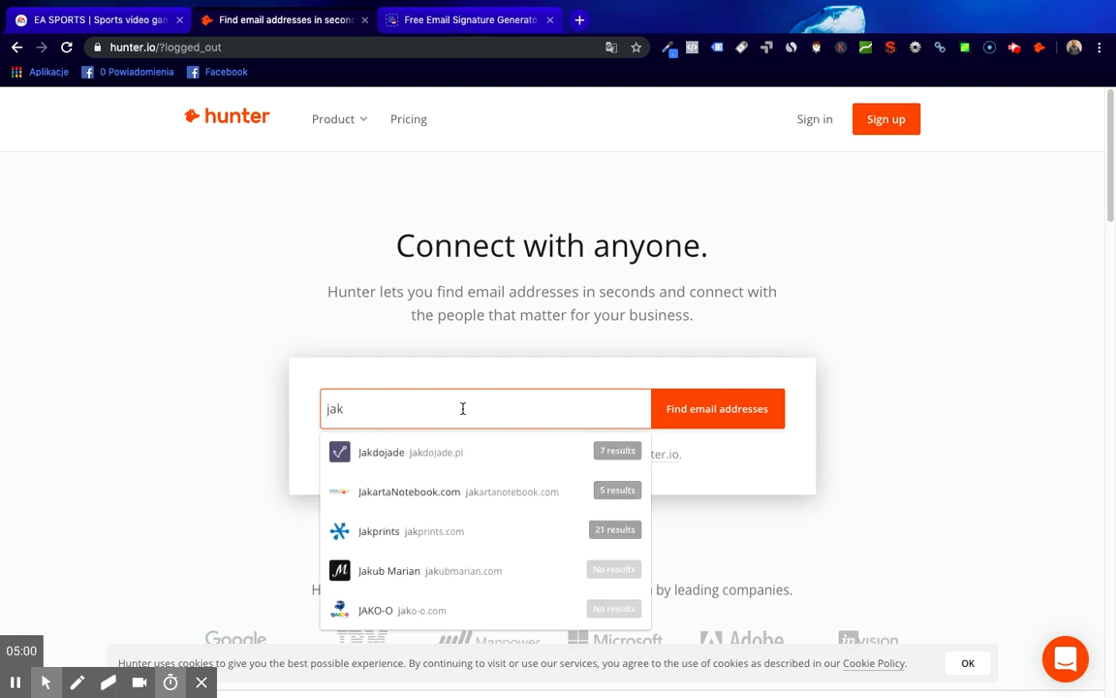
type("oszcze")
left_click(493, 452)
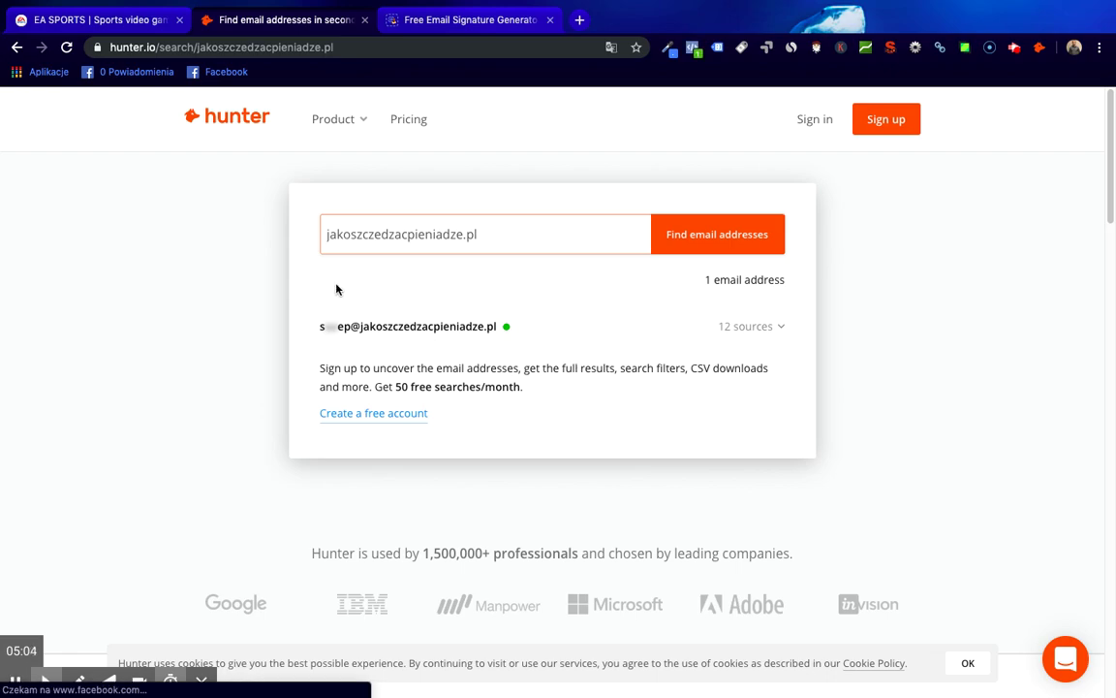
mouse_move(330, 328)
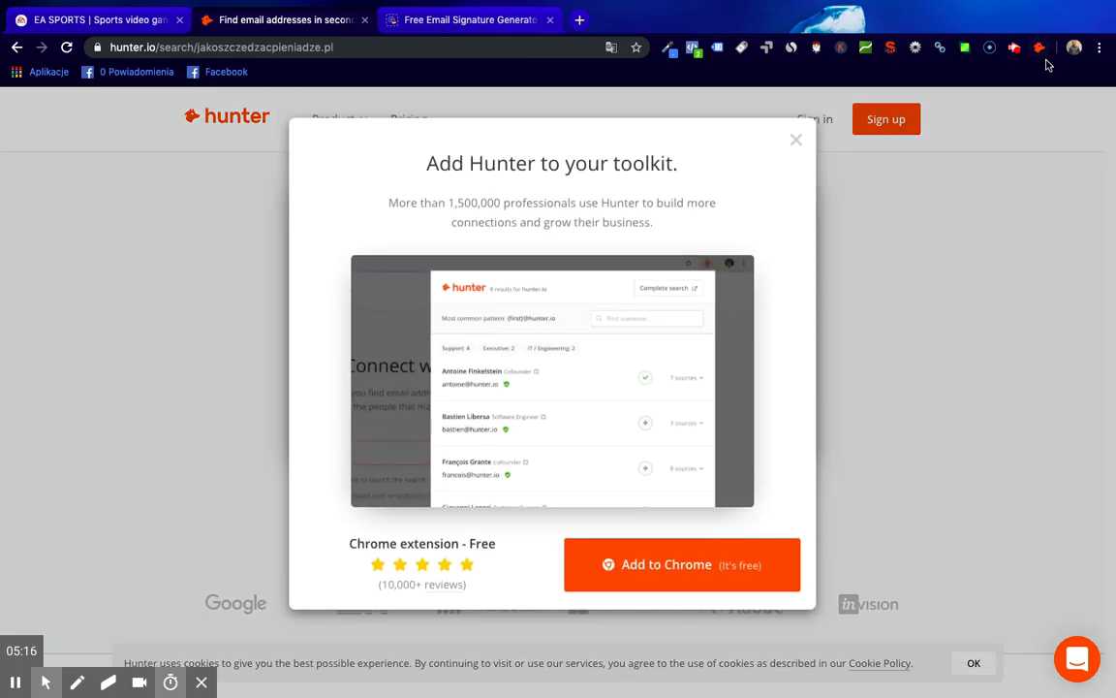
left_click(795, 142)
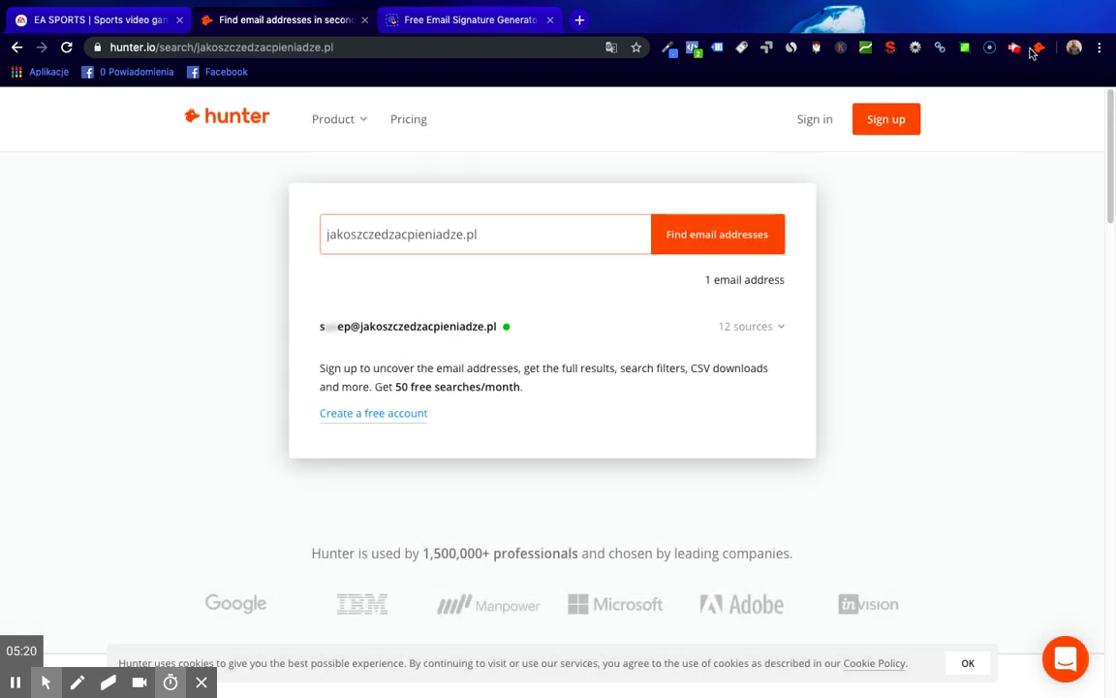
left_click(364, 47)
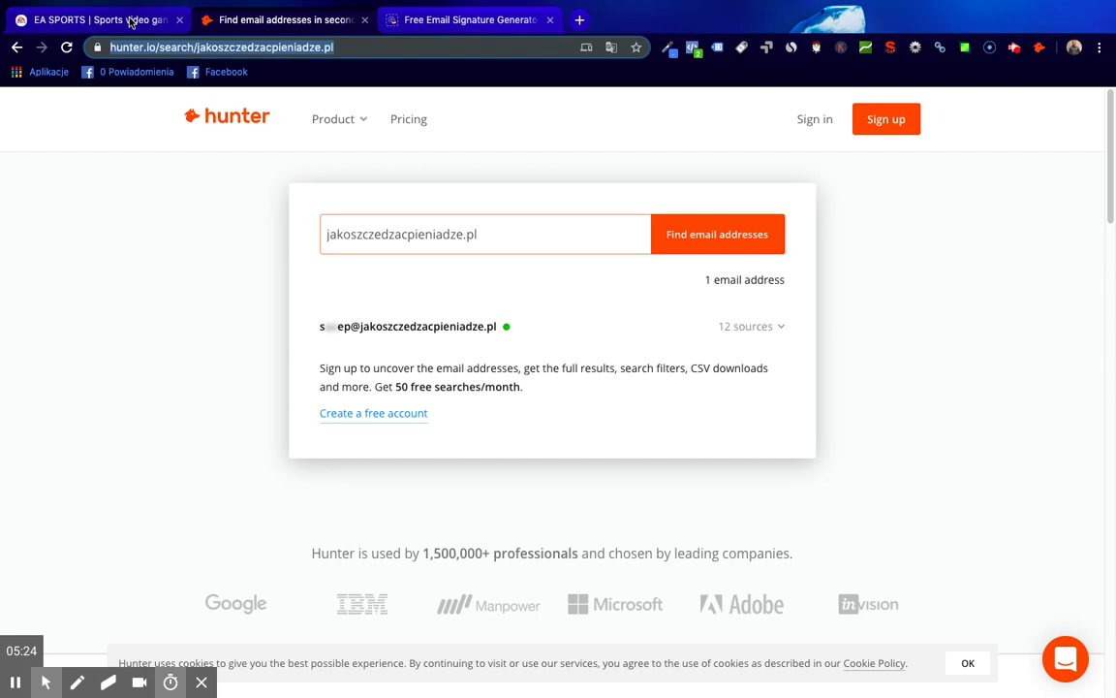
left_click(179, 20)
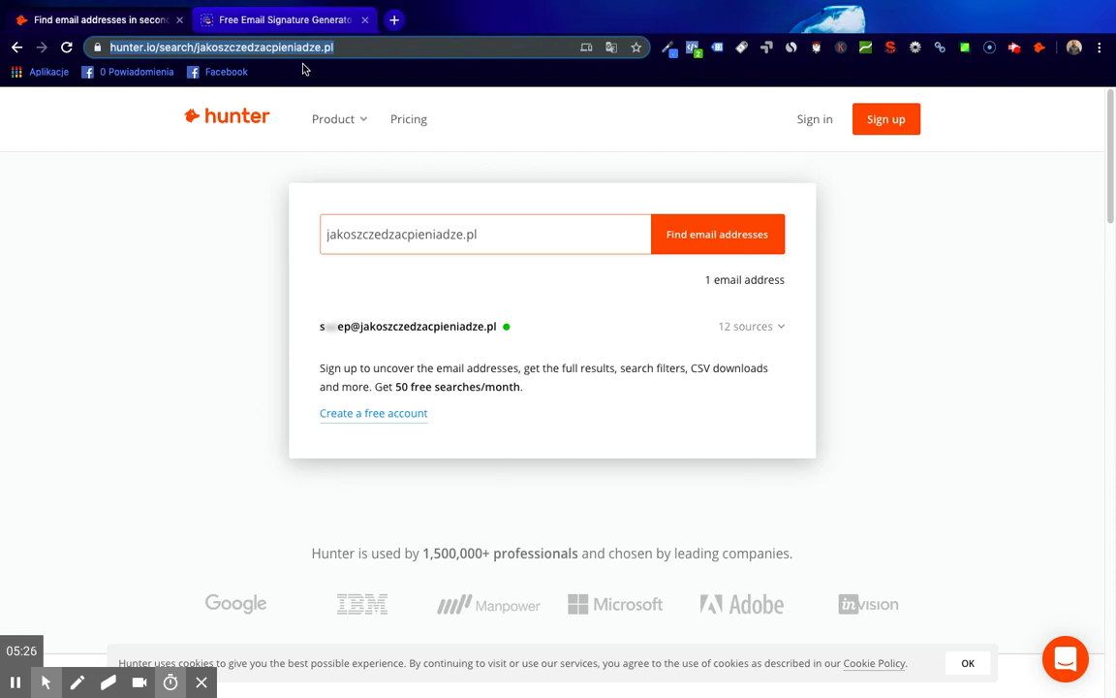
- Search Google for easport and open the EA SPORTS website
type("ea")
key("Return")
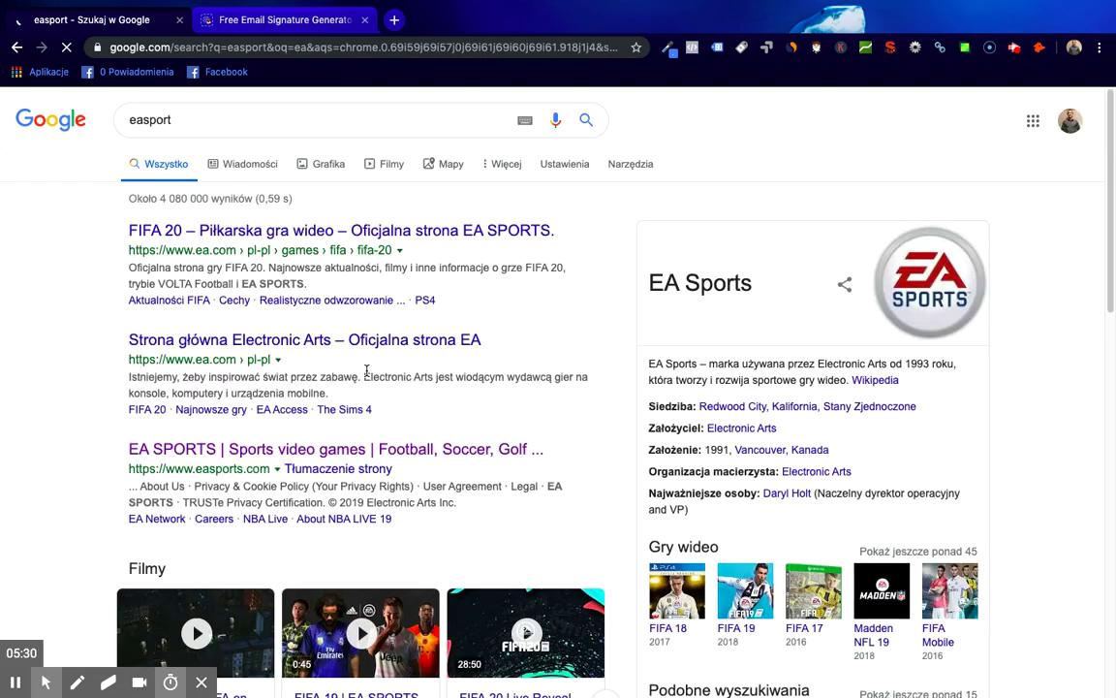
left_click(195, 451)
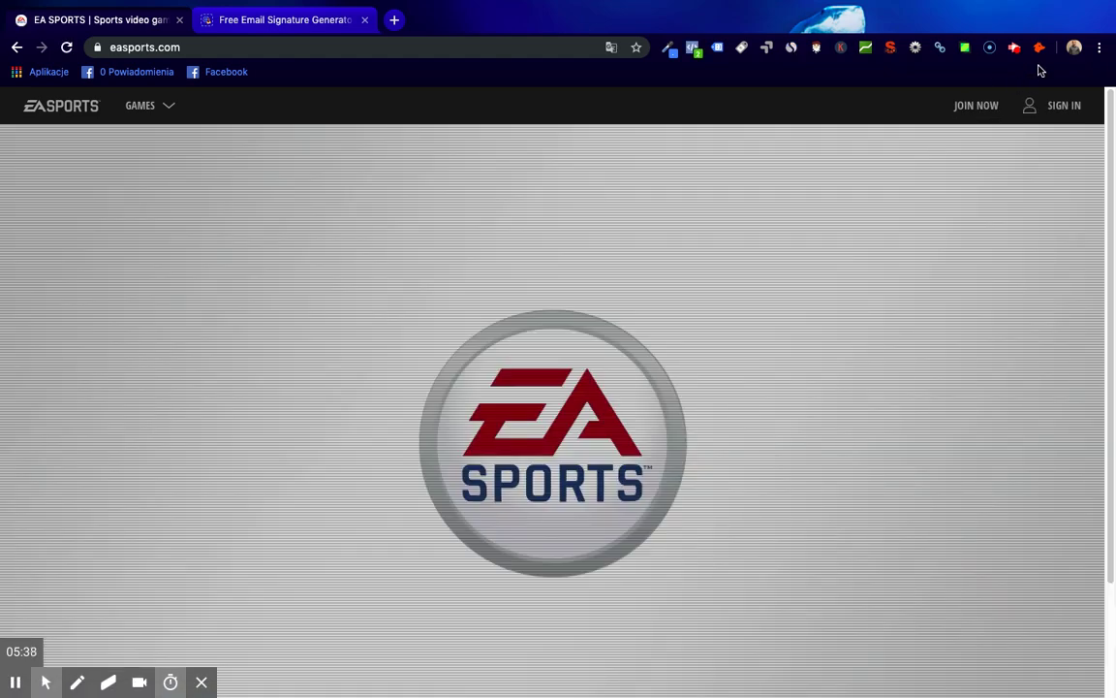
- Review the 10 email addresses Hunter lists for easports.com
left_click(1038, 48)
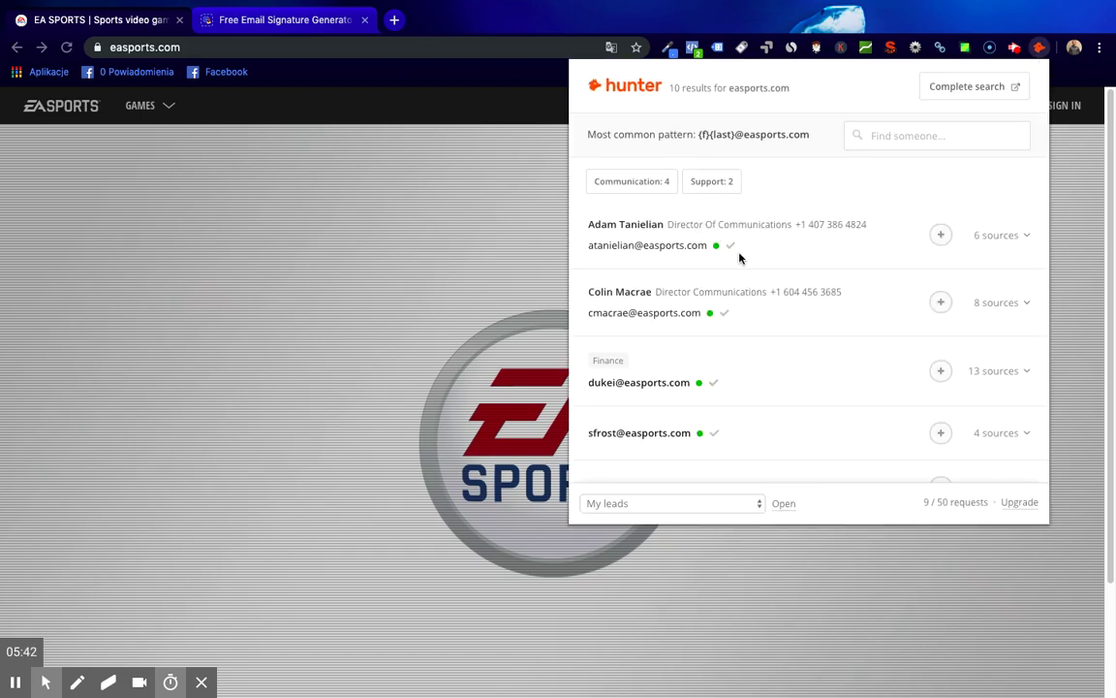
scroll(766, 256, "down", 1)
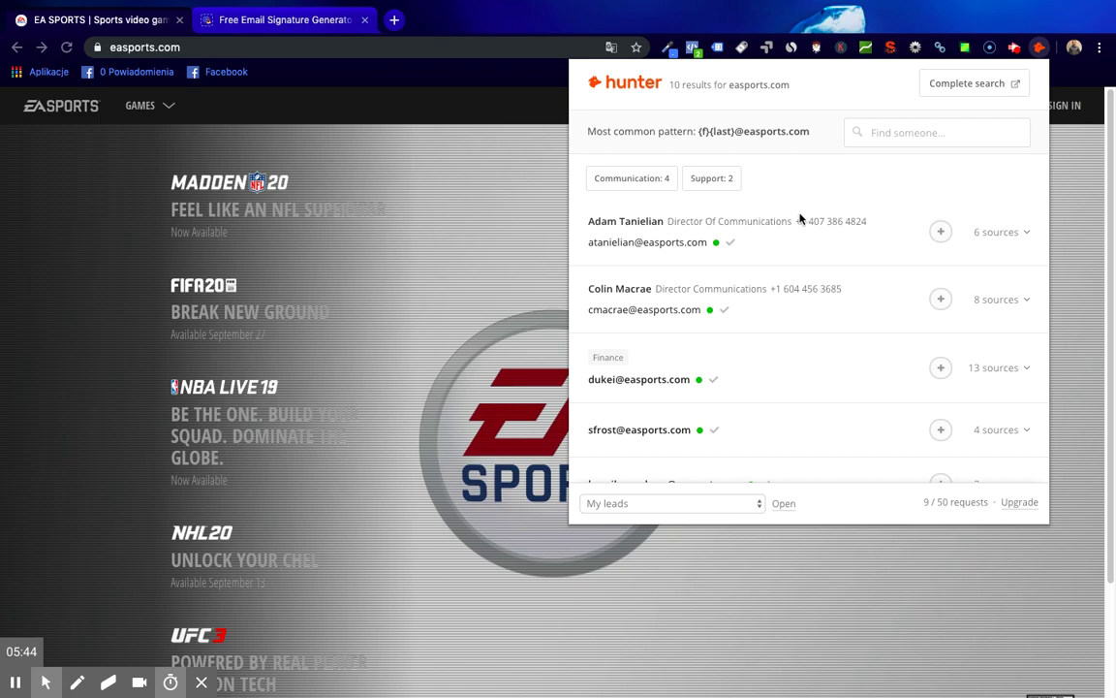
scroll(831, 233, "down", 6)
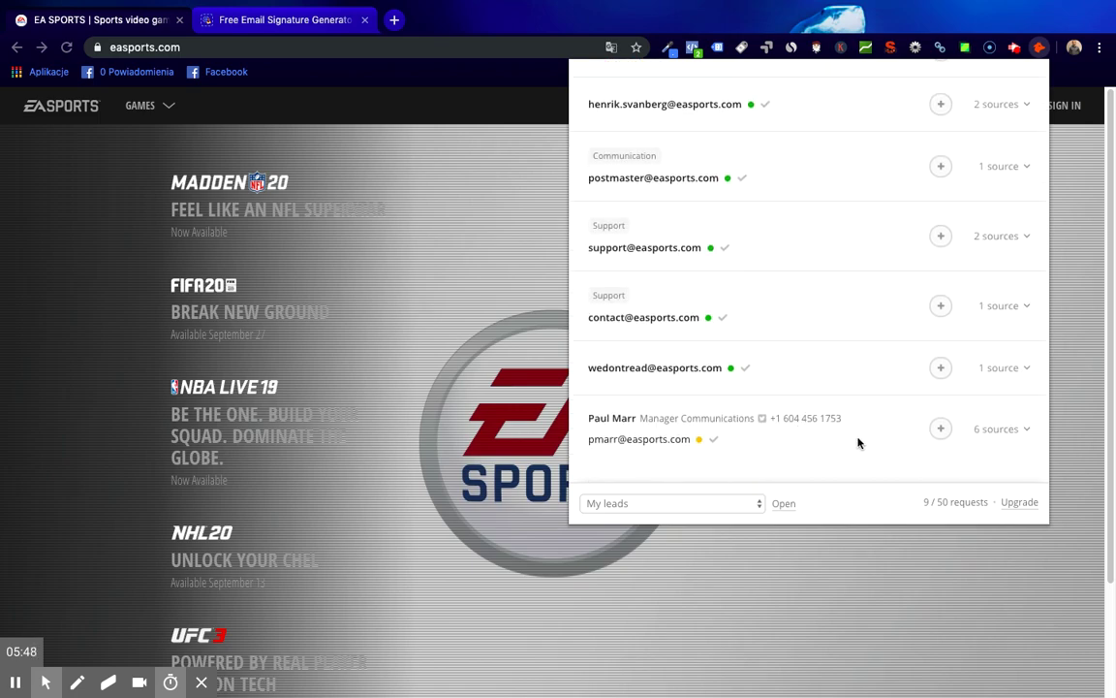
scroll(809, 383, "up", 8)
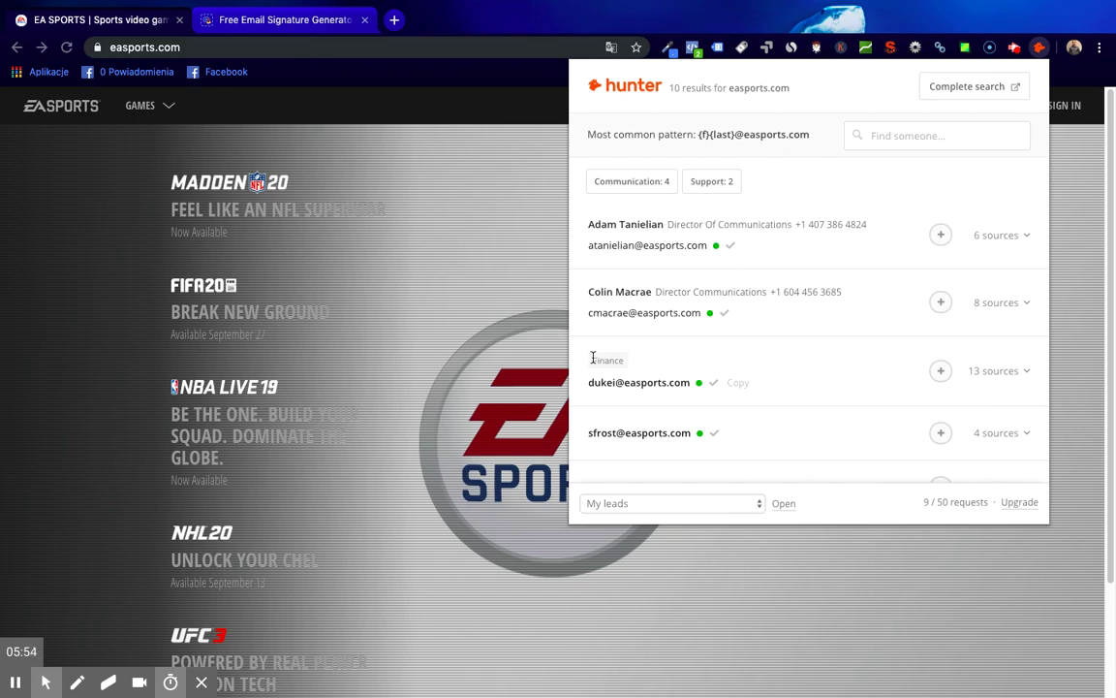
scroll(673, 395, "down", 2)
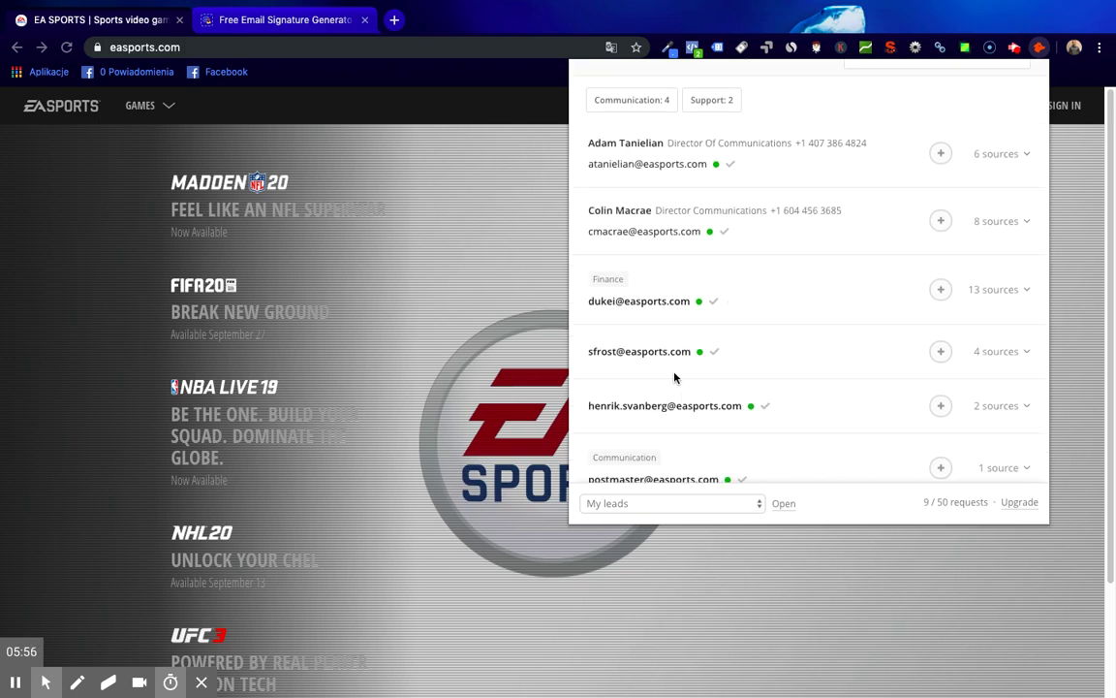
scroll(675, 378, "down", 5)
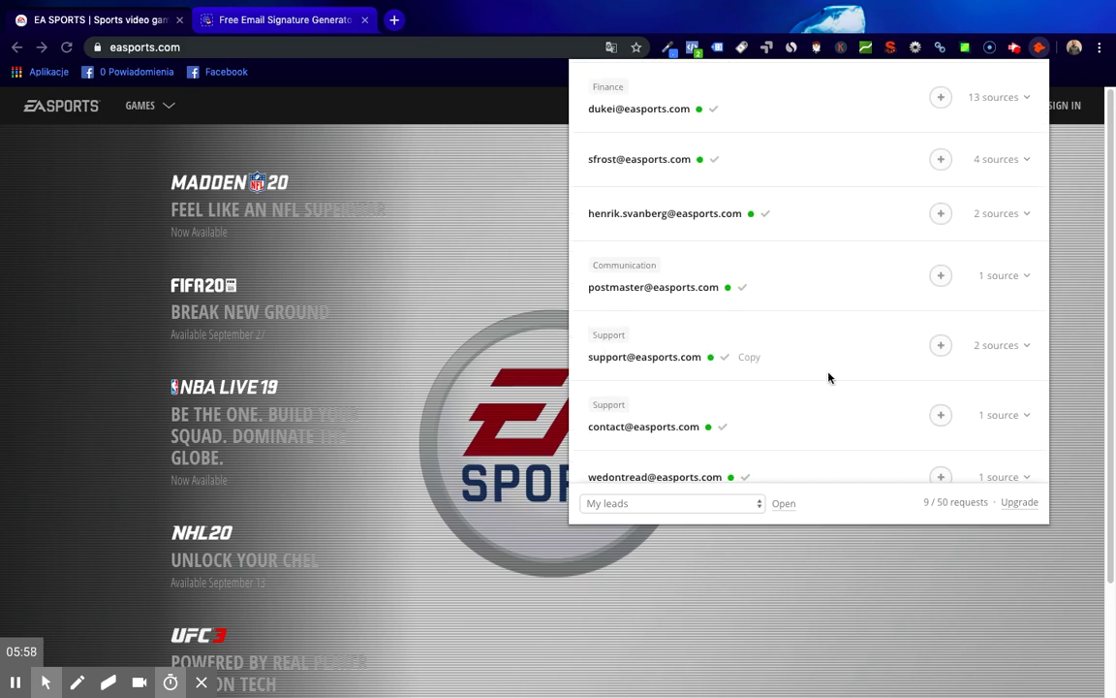
scroll(829, 378, "down", 3)
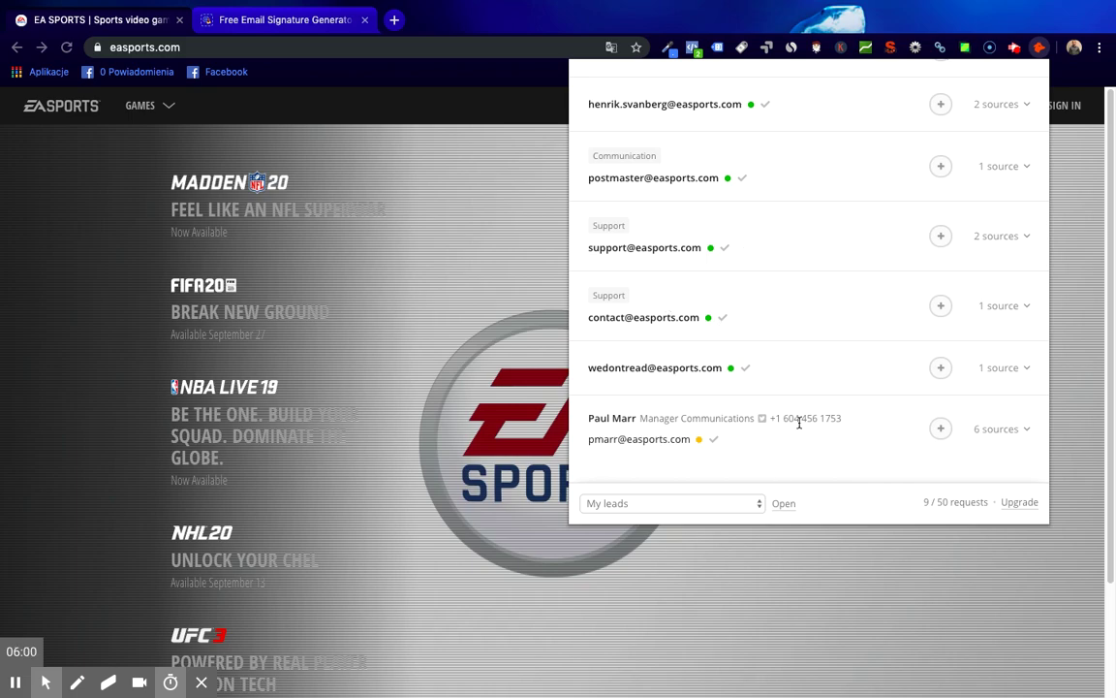
scroll(800, 417, "up", 10)
scroll(782, 312, "down", 10)
scroll(863, 456, "up", 7)
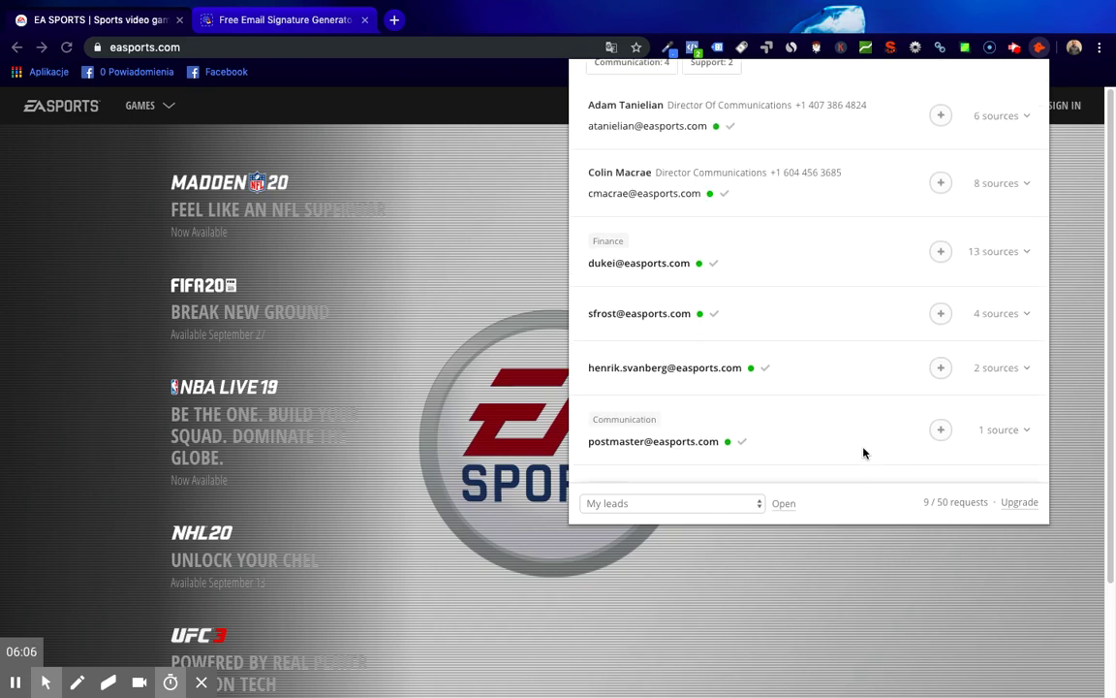
scroll(853, 426, "up", 3)
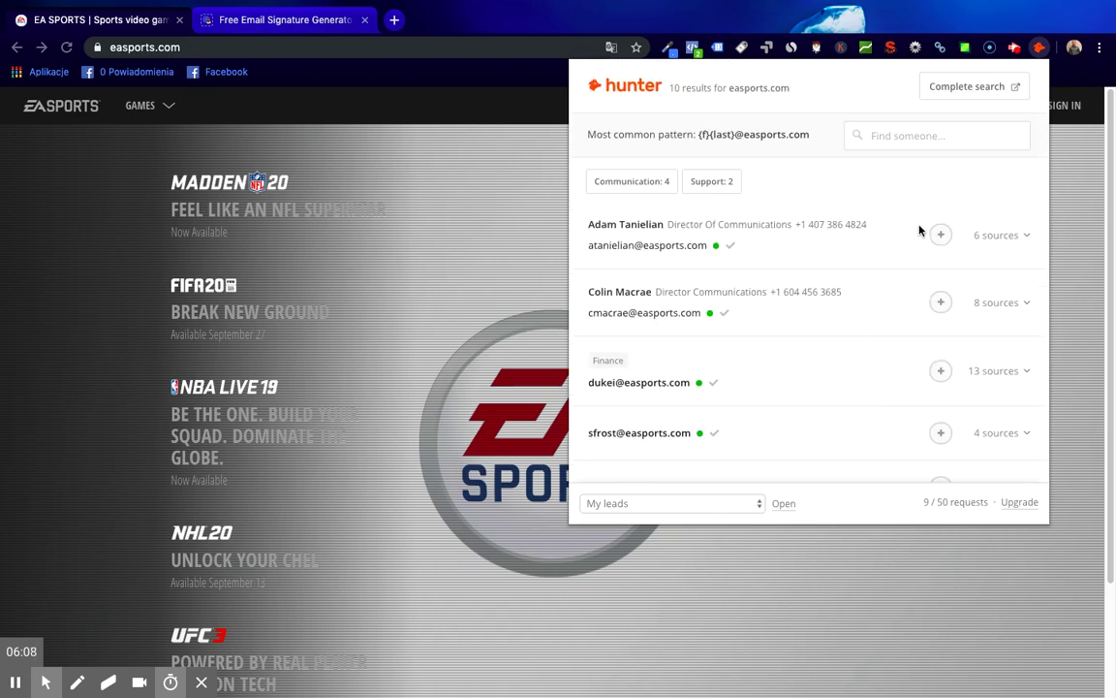
scroll(880, 278, "down", 8)
scroll(877, 277, "up", 8)
scroll(884, 352, "down", 8)
scroll(885, 352, "up", 8)
left_click(395, 19)
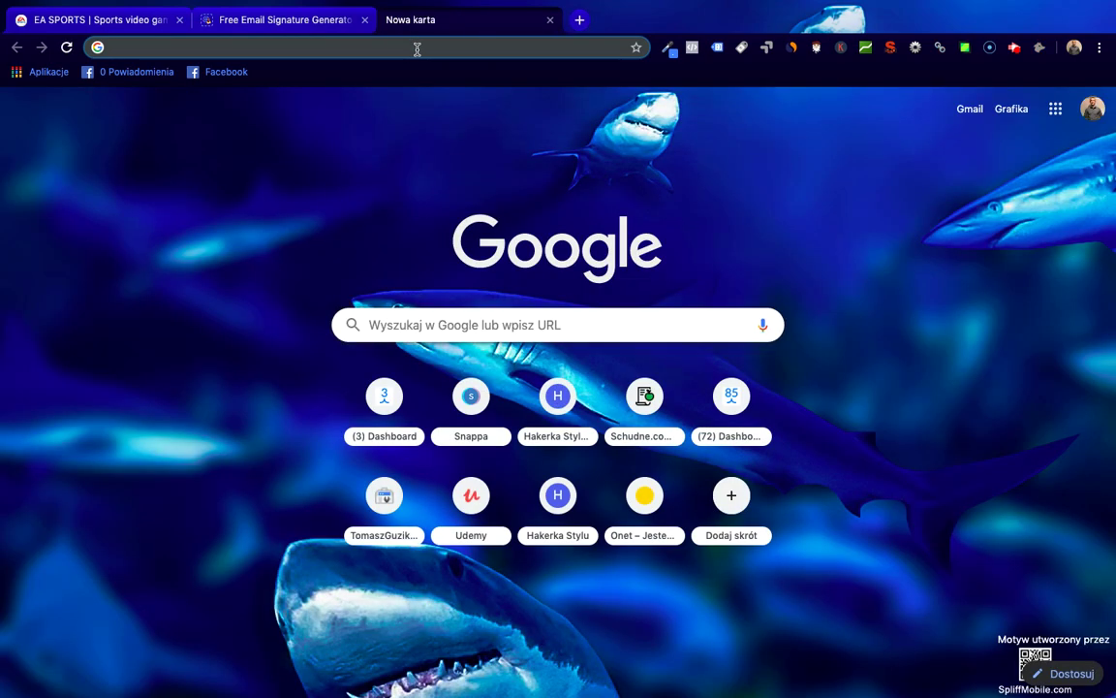
- Go to liczysiewynik.pl via the 'licz' suggestion and view its KONTAKT page
type("licz")
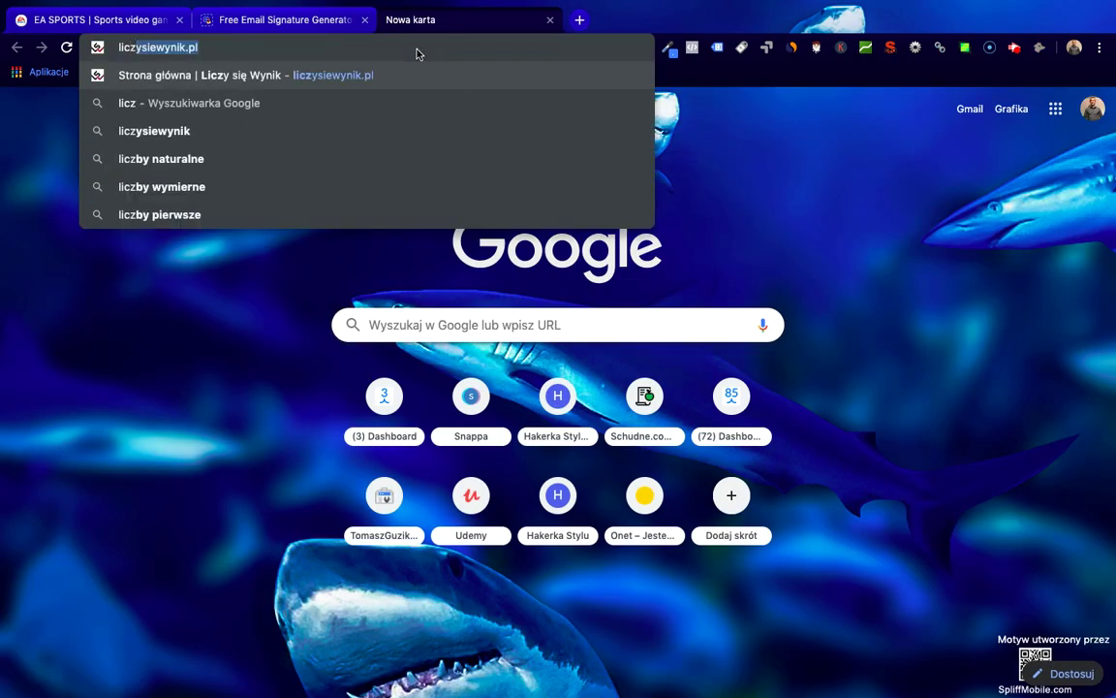
key("Return")
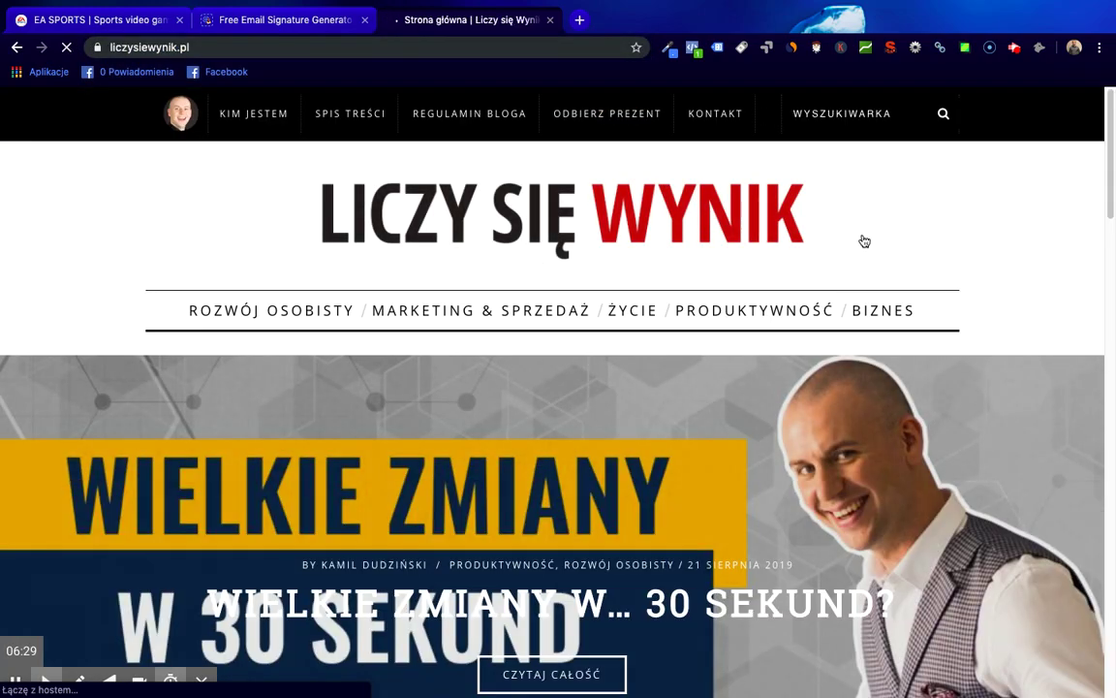
left_click(718, 121)
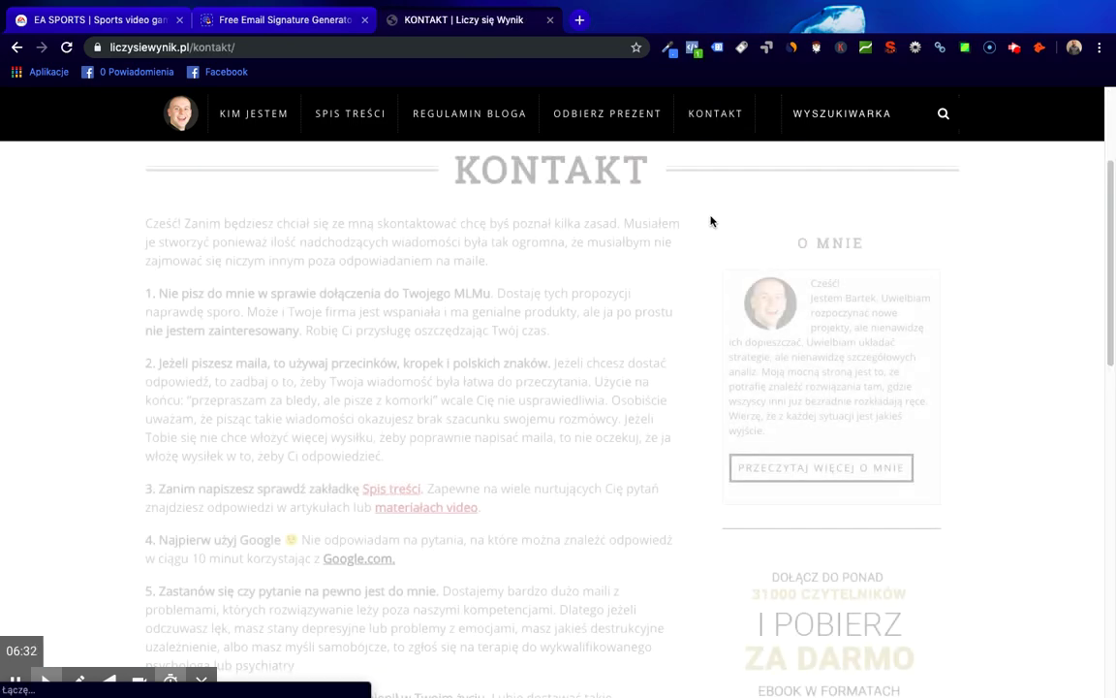
scroll(475, 264, "down", 8)
scroll(474, 265, "down", 3)
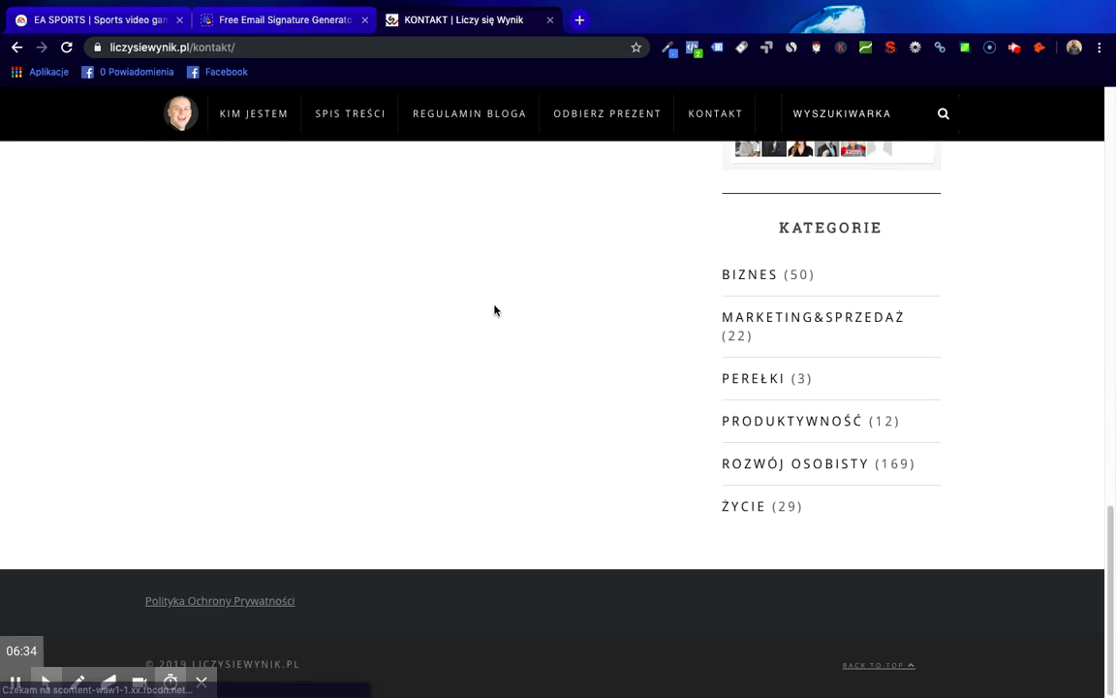
scroll(630, 268, "up", 12)
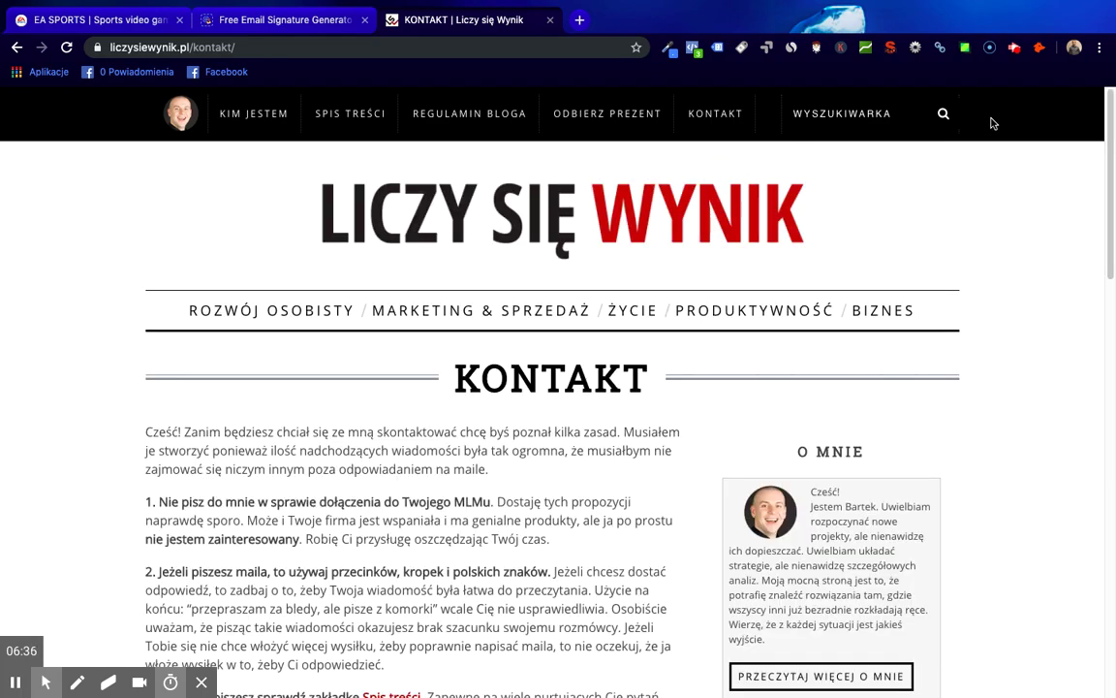
- Save the liczysiewynik.pl contact address as a Hunter lead and open the full search
left_click(1039, 47)
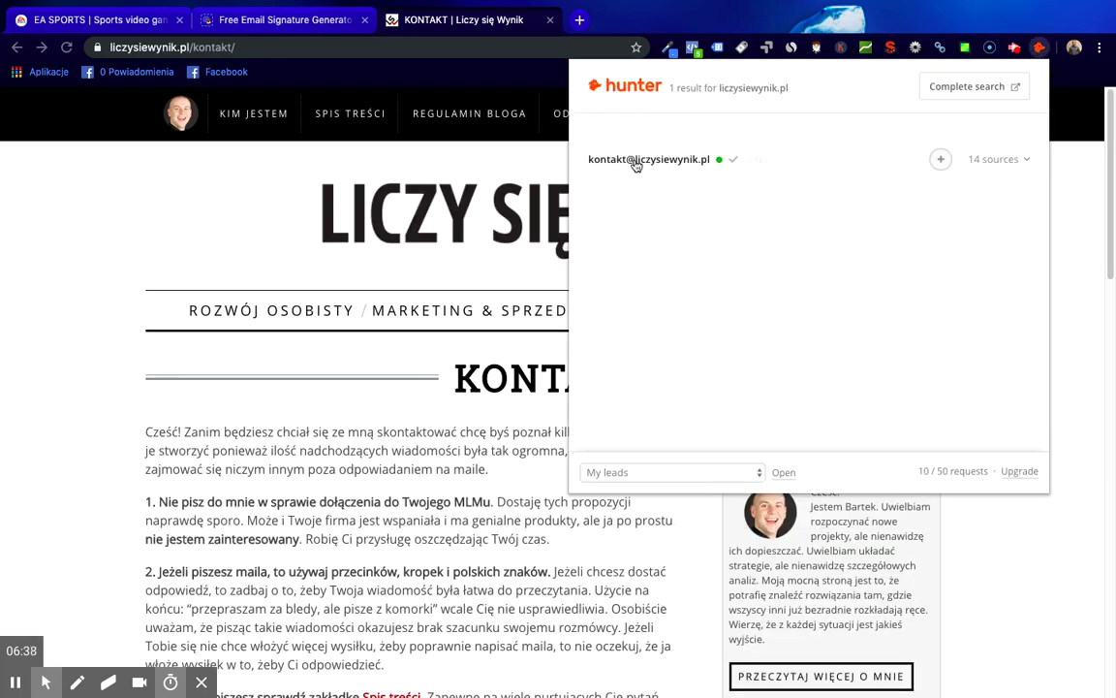
mouse_move(665, 162)
left_click(940, 159)
left_click(965, 95)
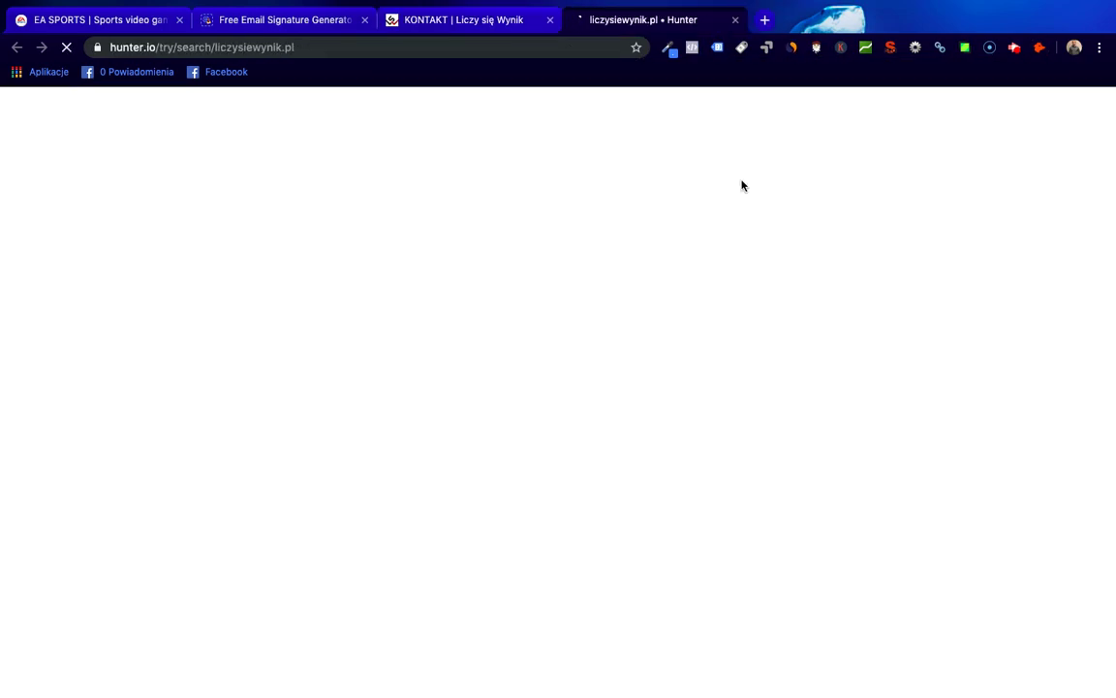
scroll(620, 398, "down", 3)
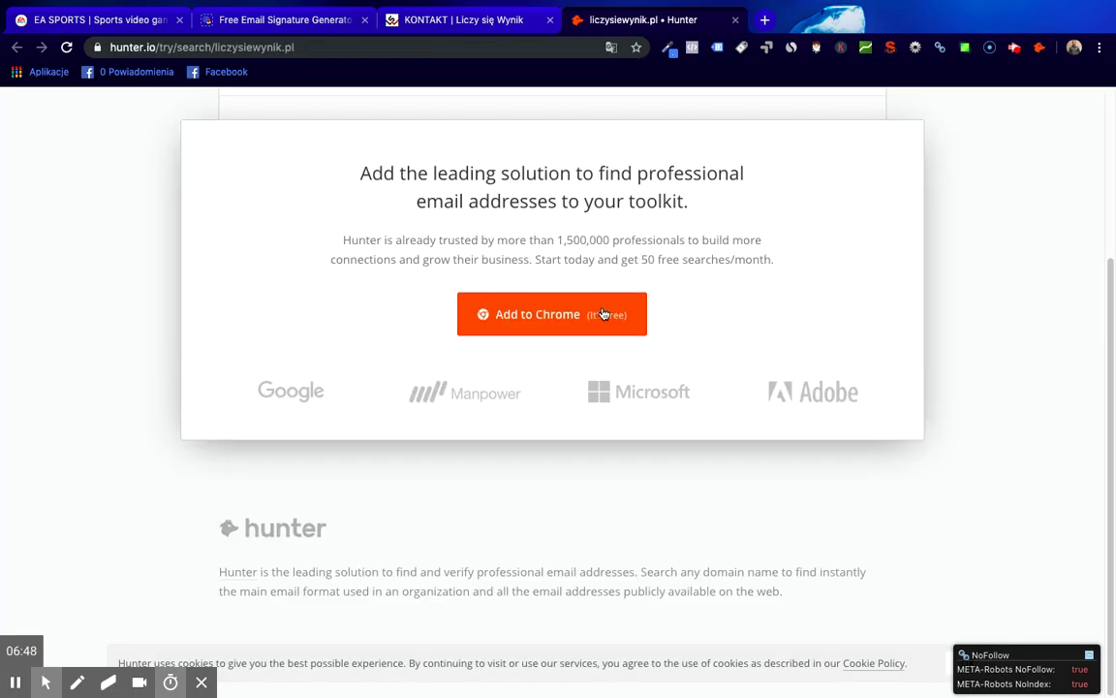
scroll(679, 302, "up", 3)
scroll(873, 291, "up", 3)
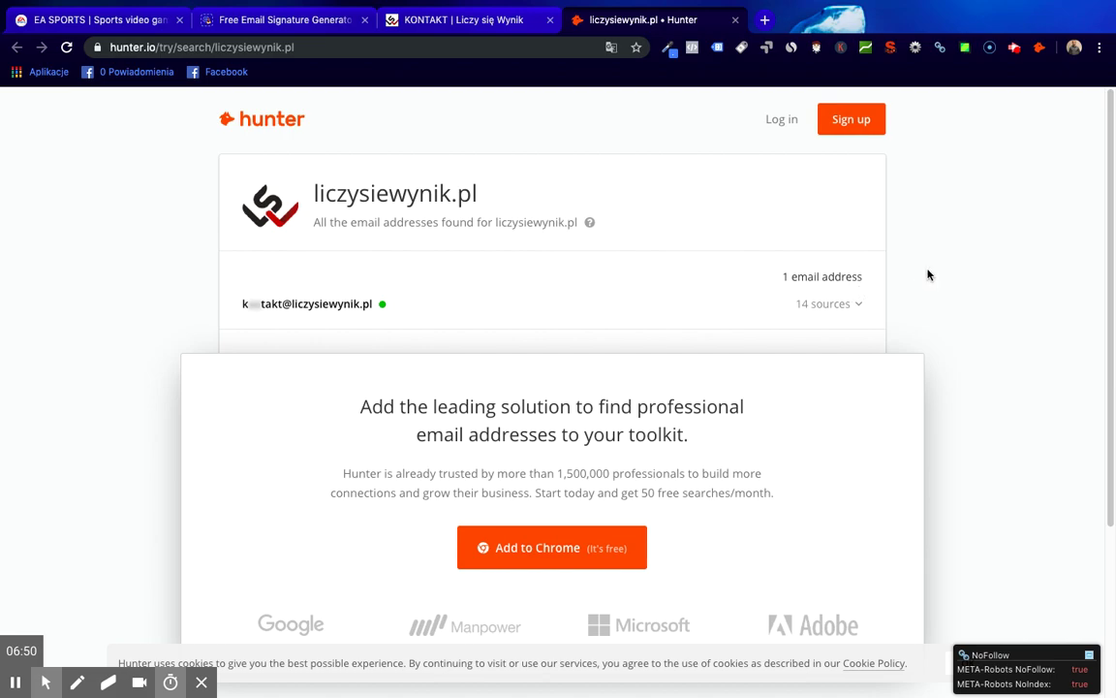
- Save the first hunter.io result as a lead in the My leads list
left_click(1039, 47)
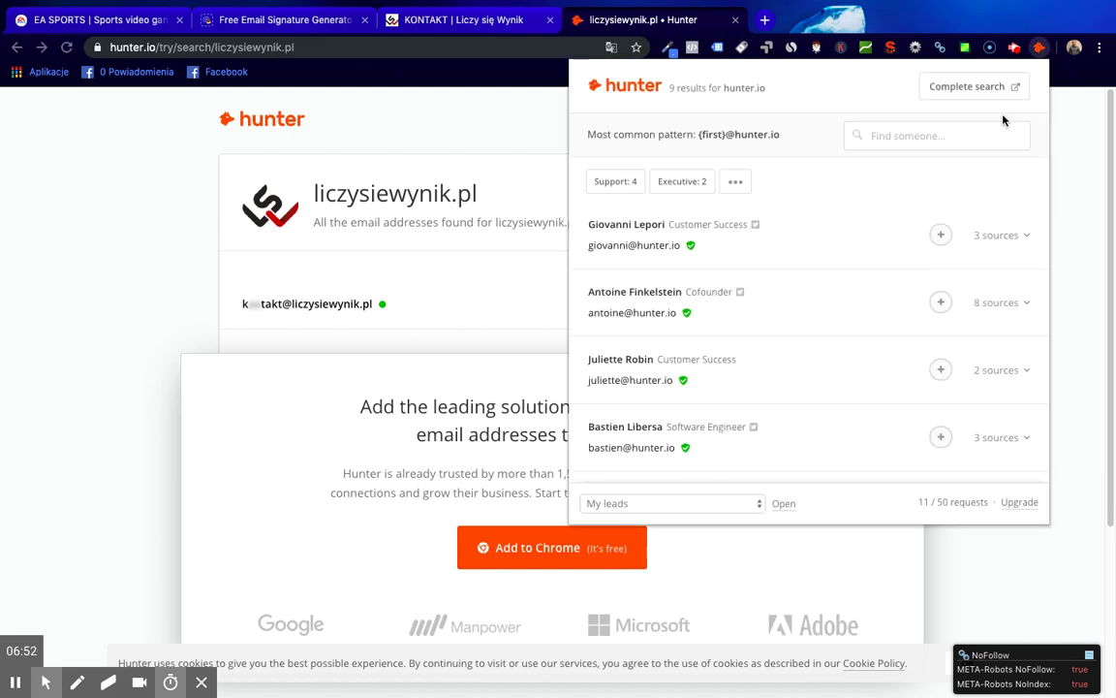
left_click(941, 236)
left_click(705, 505)
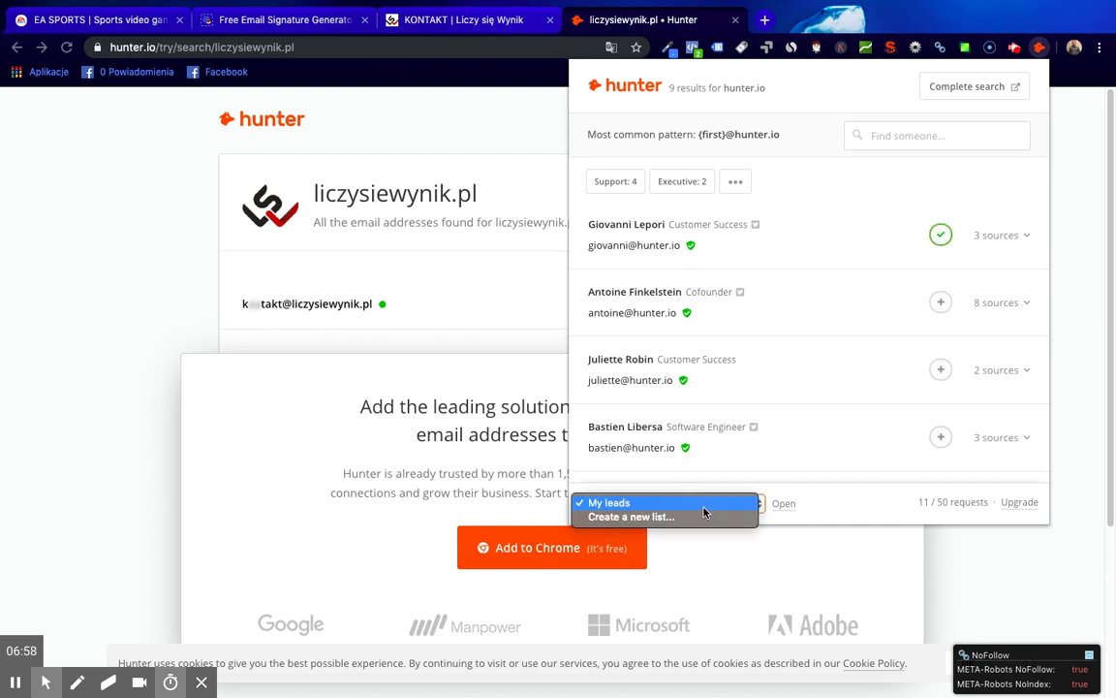
left_click(852, 429)
left_click(739, 185)
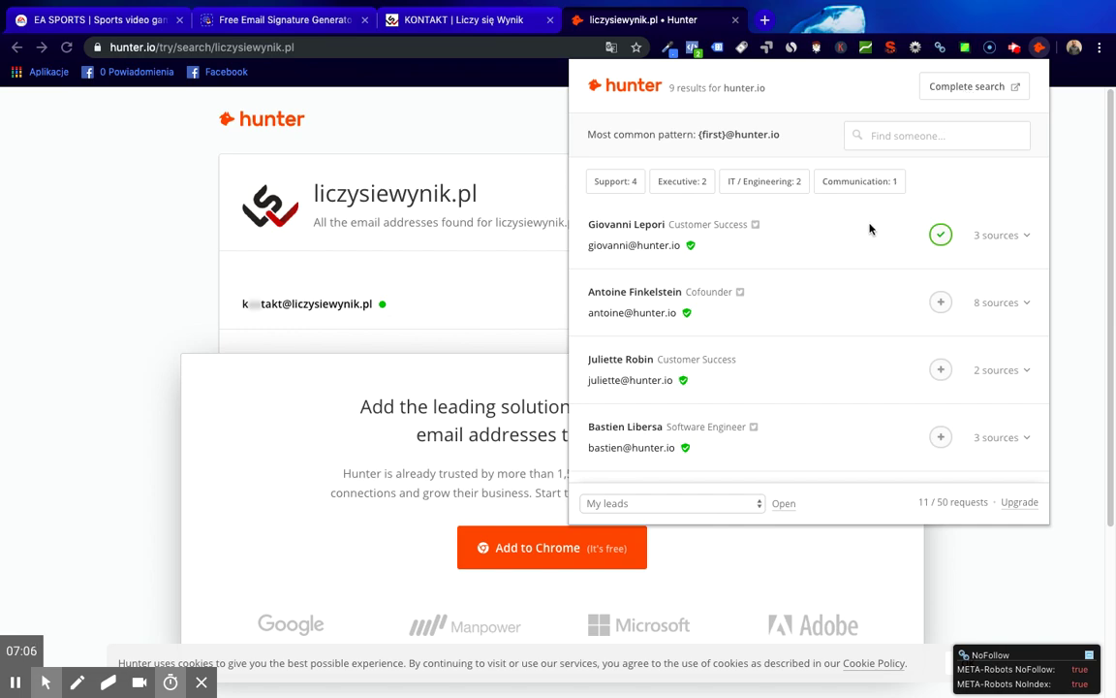
left_click(97, 177)
- Search Google for 'podroze blog' from the address bar
left_click(374, 50)
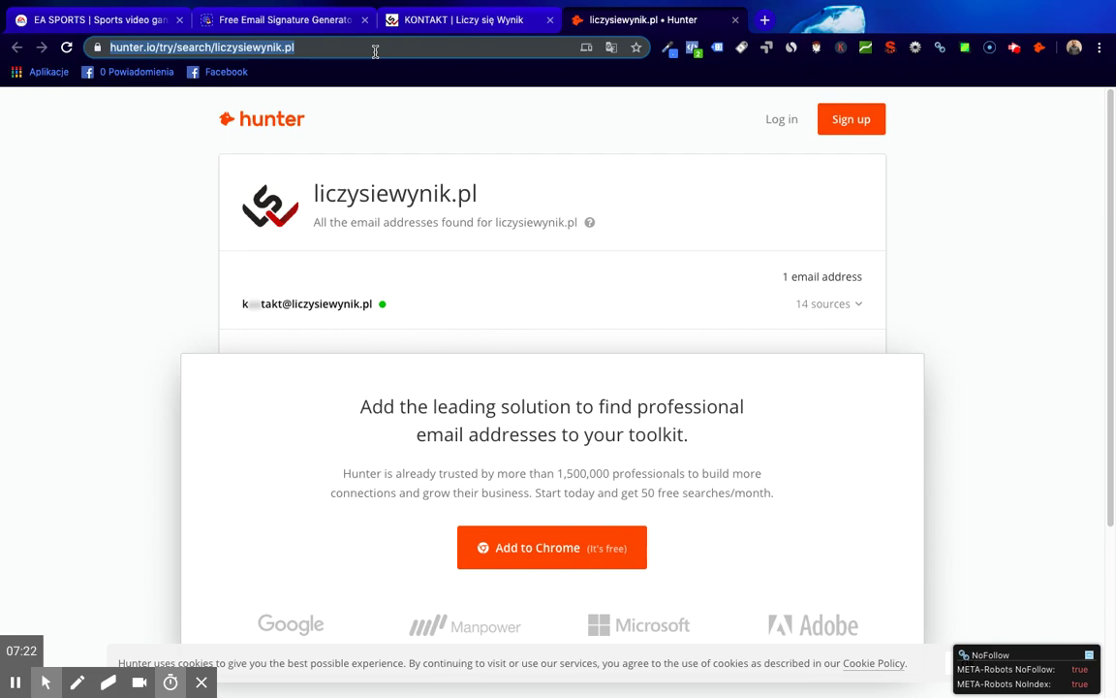
type("podroze blog")
key("Return")
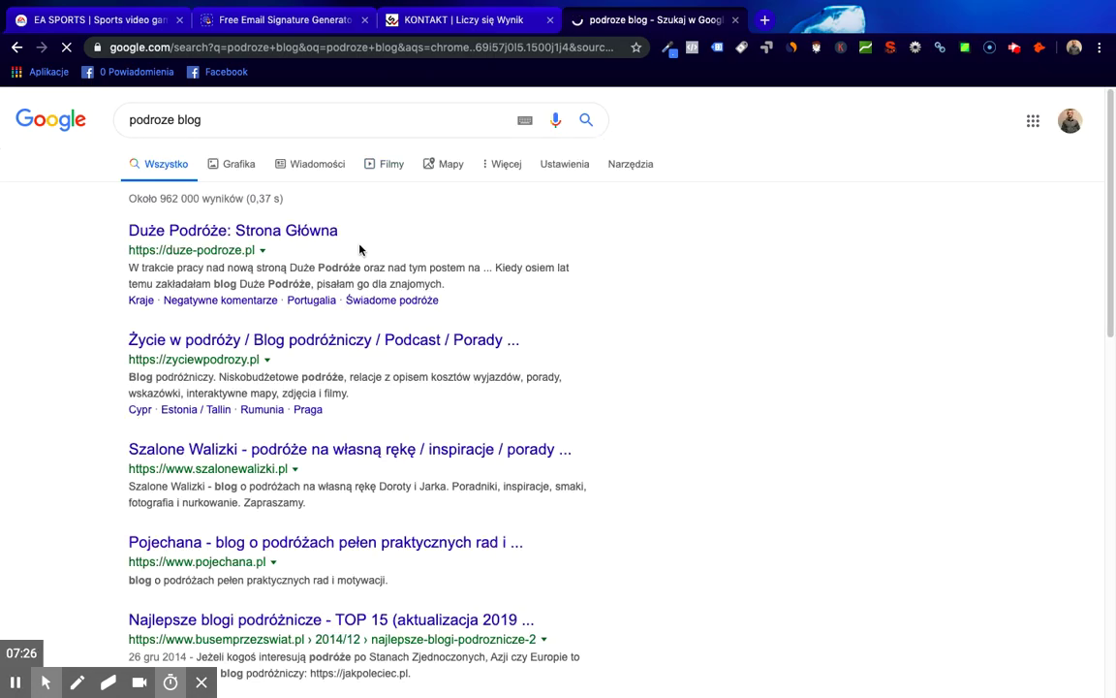
- Open the Życie w podróży blog and show Hunter's 2 email addresses for it
left_click(263, 341)
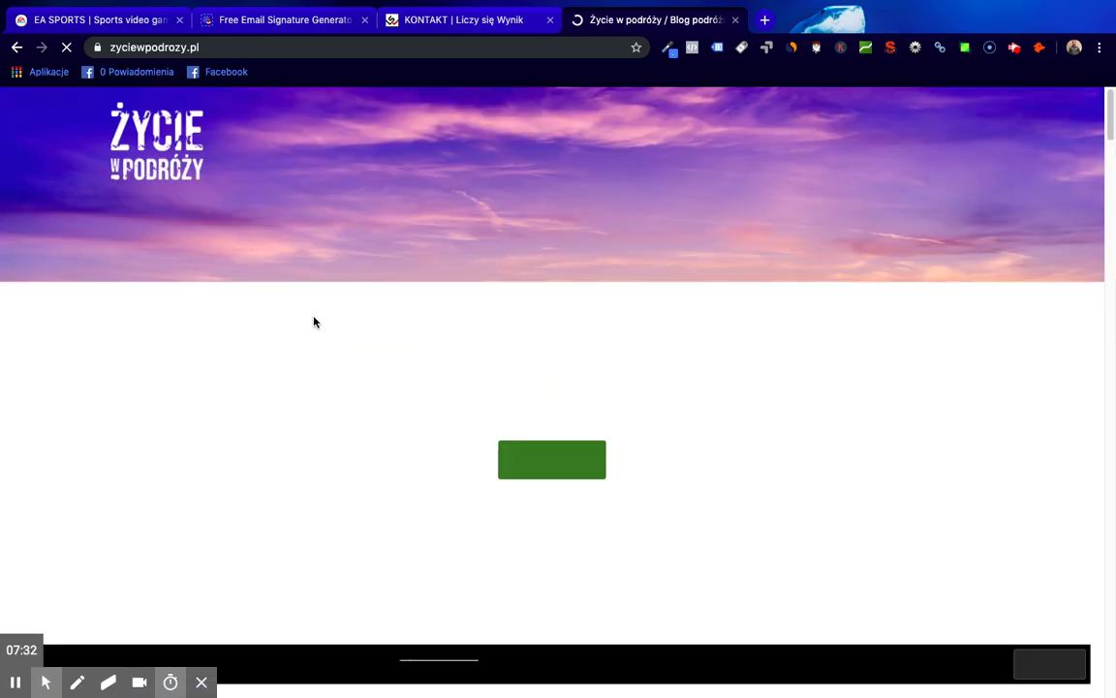
scroll(581, 356, "down", 3)
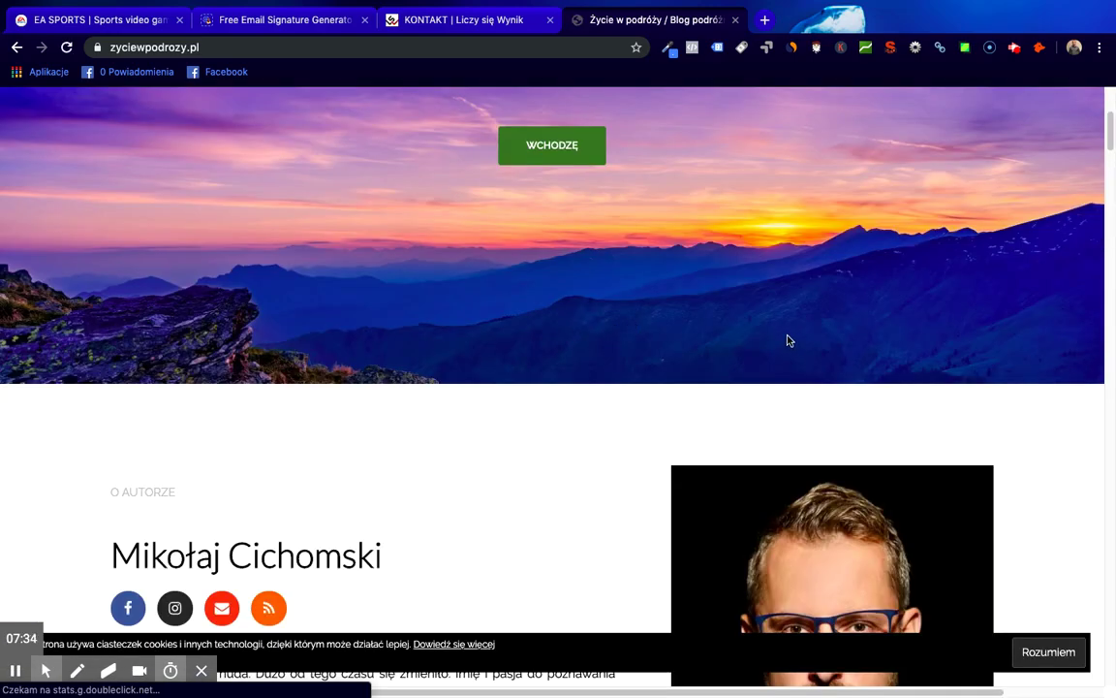
scroll(787, 339, "down", 5)
scroll(787, 339, "up", 6)
scroll(787, 335, "down", 2)
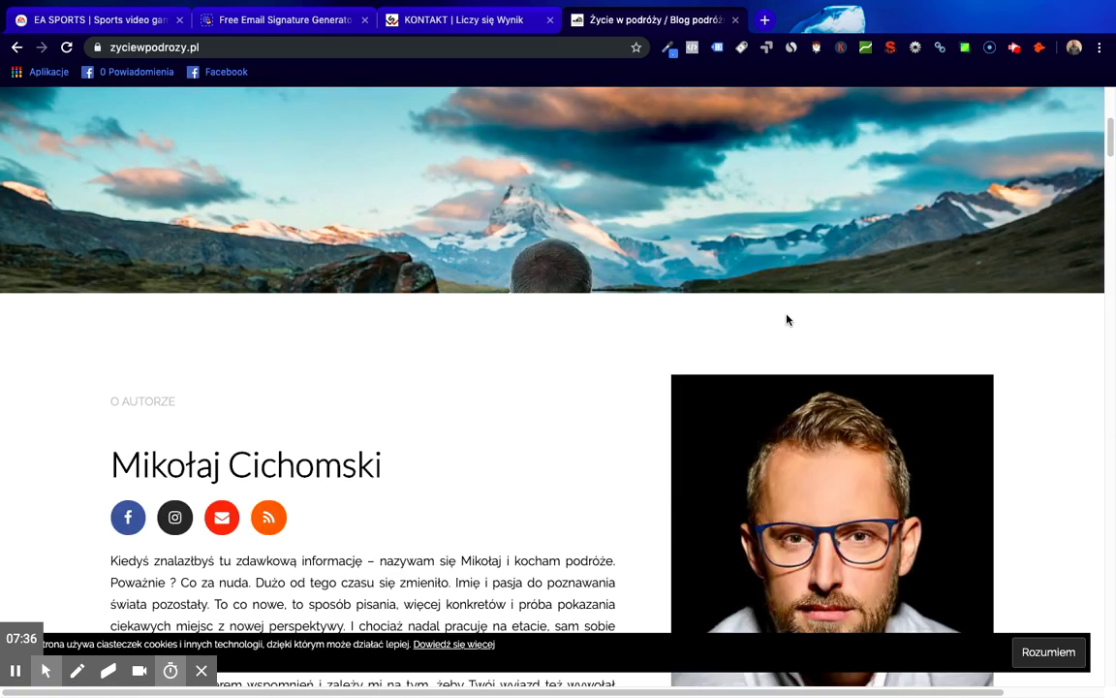
left_click(1036, 46)
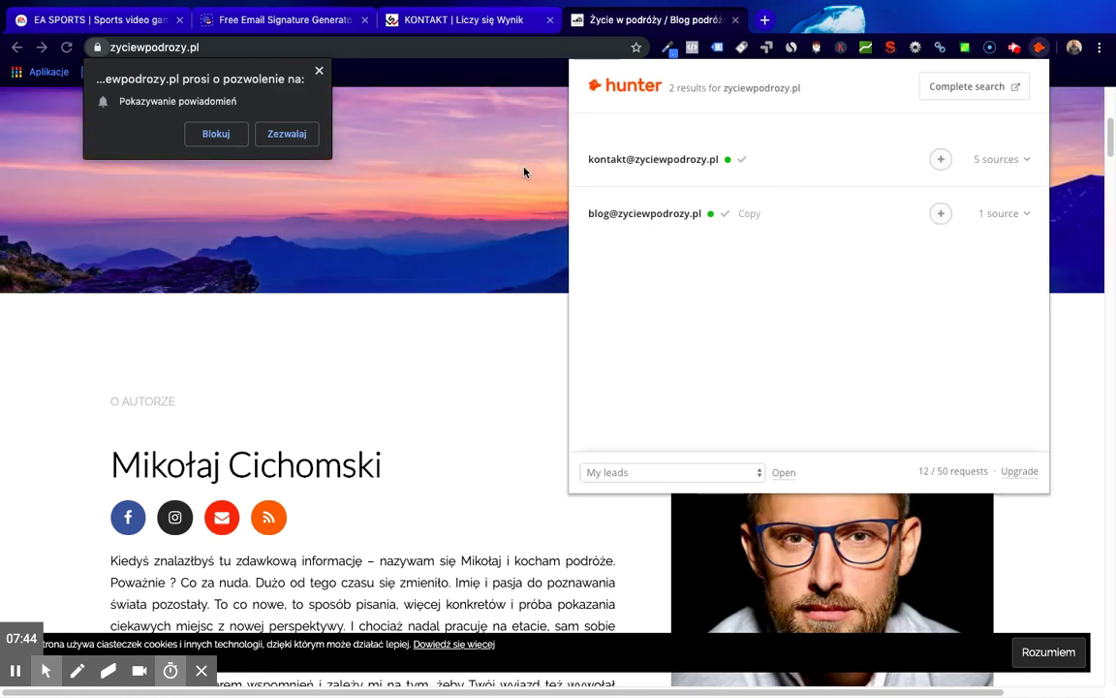
left_click(318, 71)
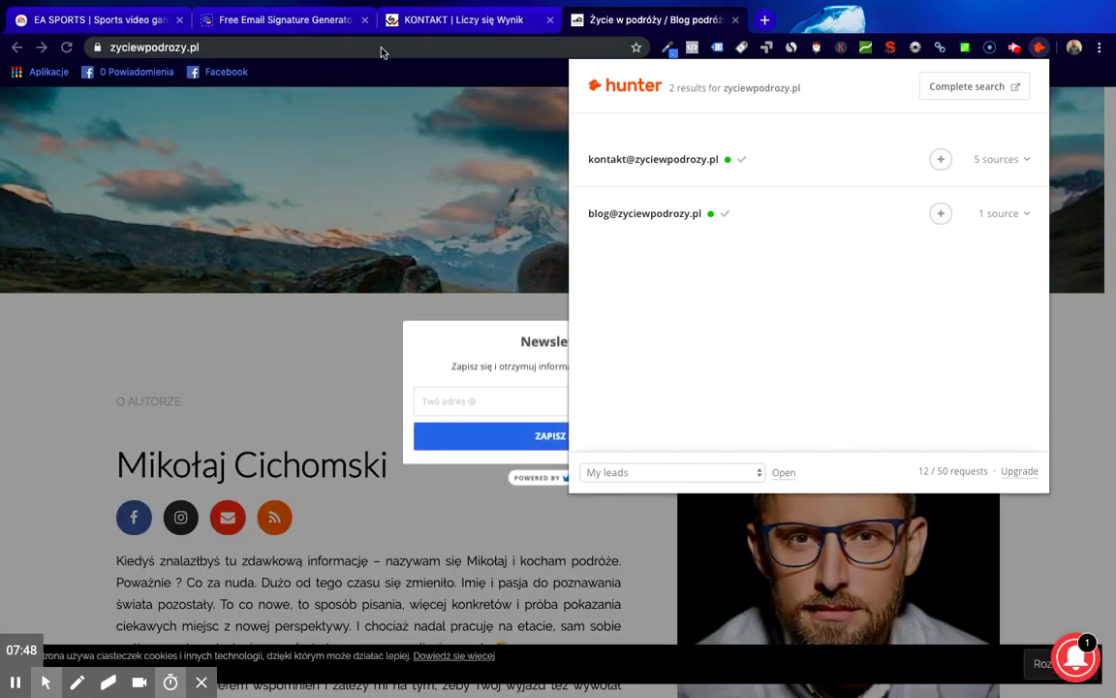
- Go to google.com/gmail in the same tab
left_click(381, 48)
type("google.com/gmail")
key("Return")
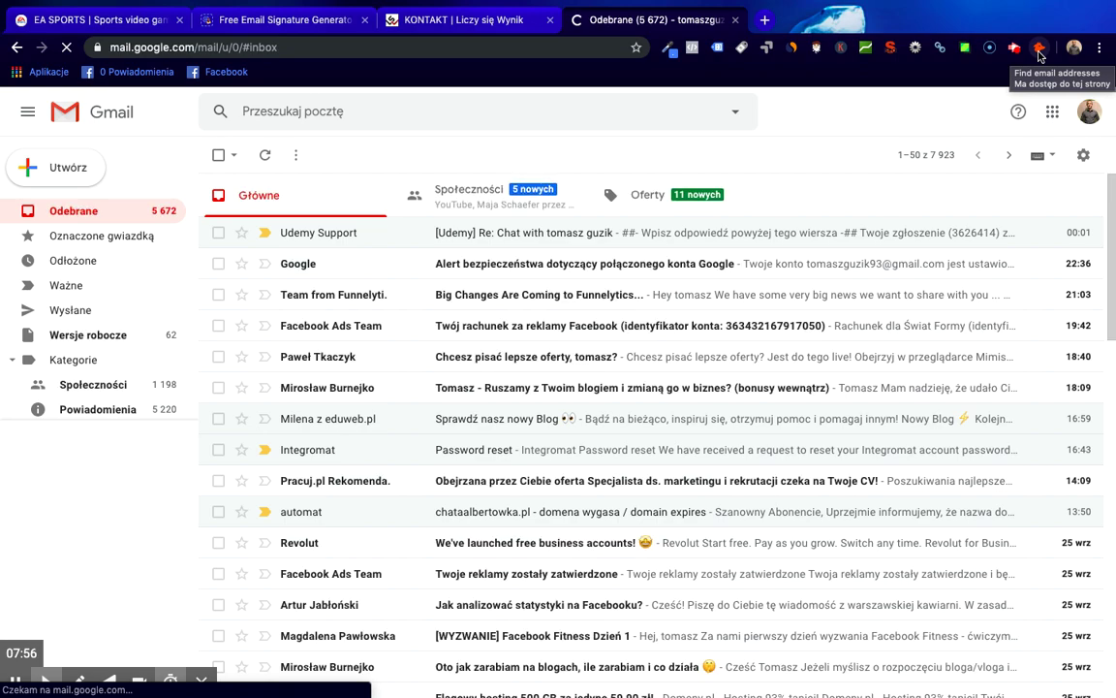
- Start a new Gmail message and place the cursor above the signature
left_click(68, 167)
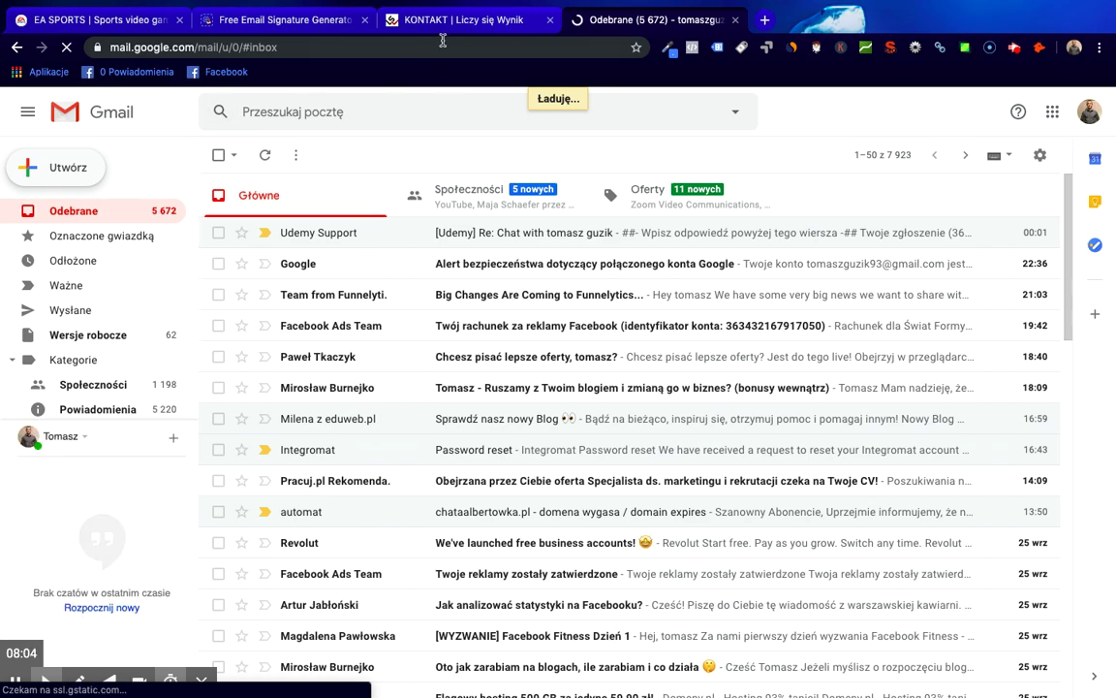
left_click(60, 161)
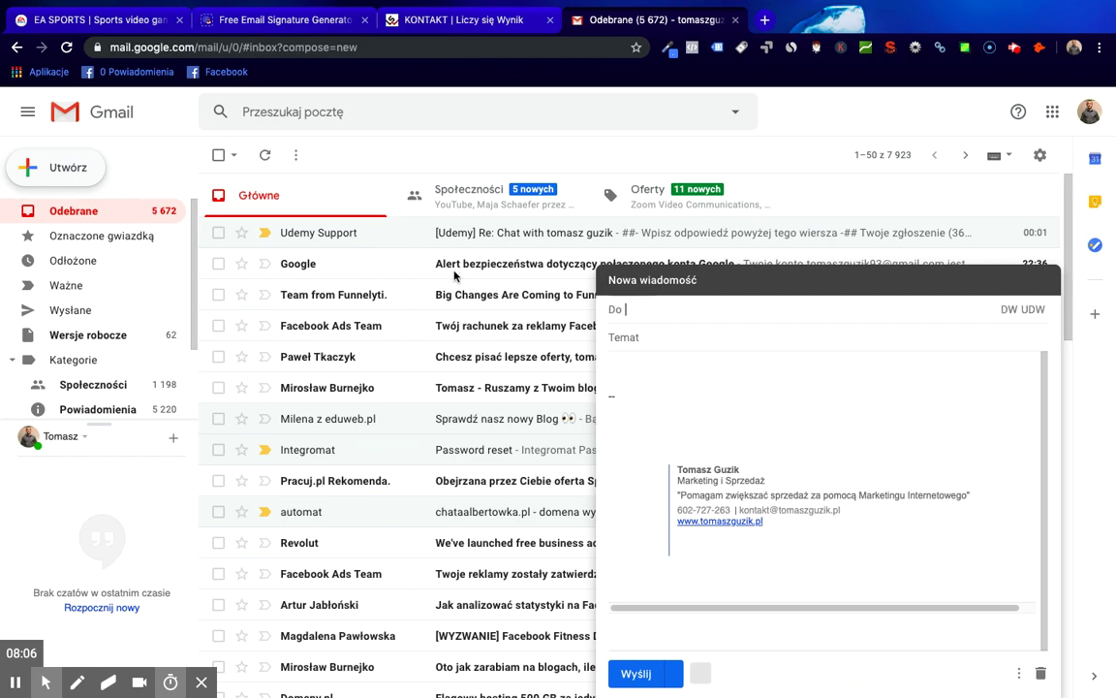
left_click(721, 353)
left_click(660, 328)
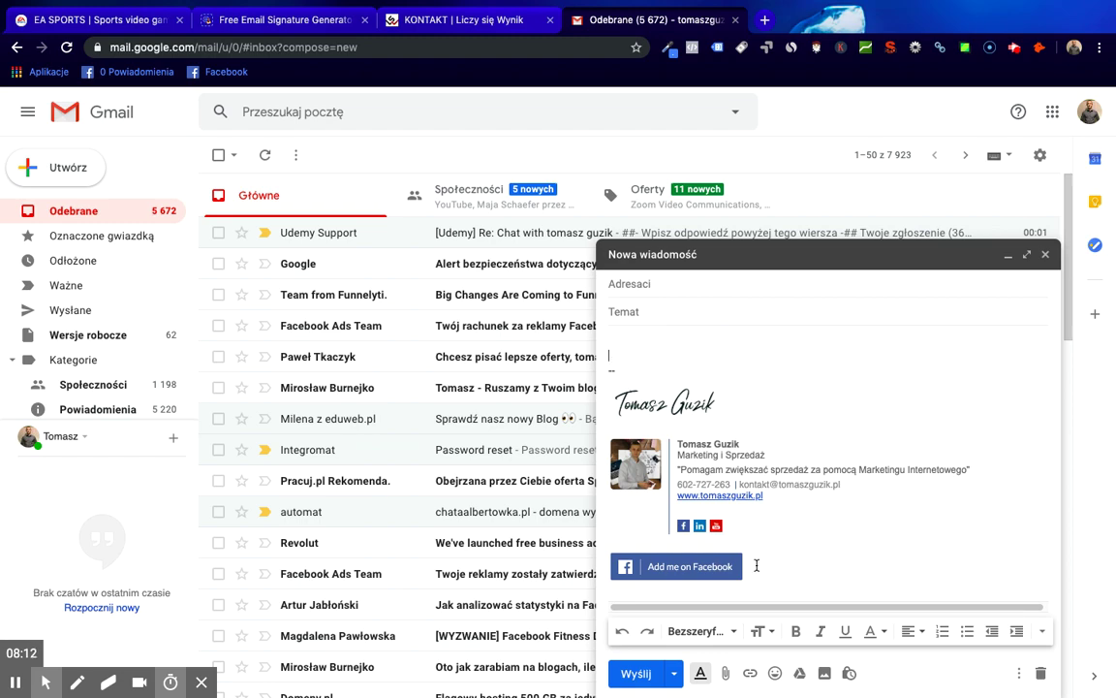
left_click(681, 341)
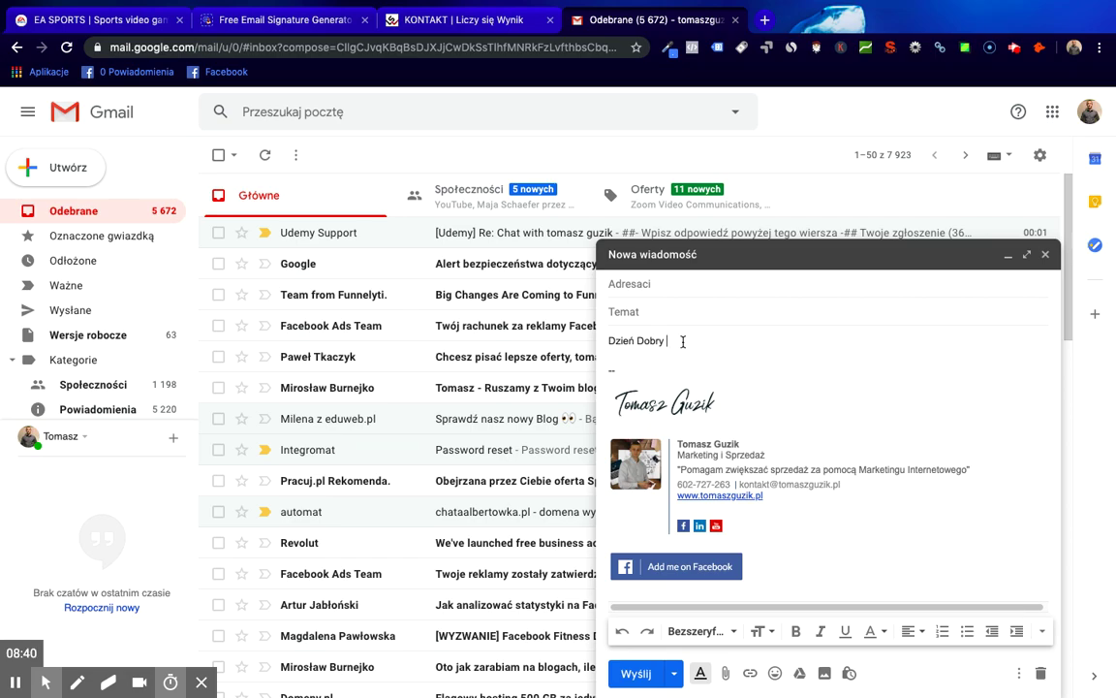
- Type the greeting ending 'na pewno bedzie to interesujace:' and start a new line
type("mam dla Państwa coś specjalnego")
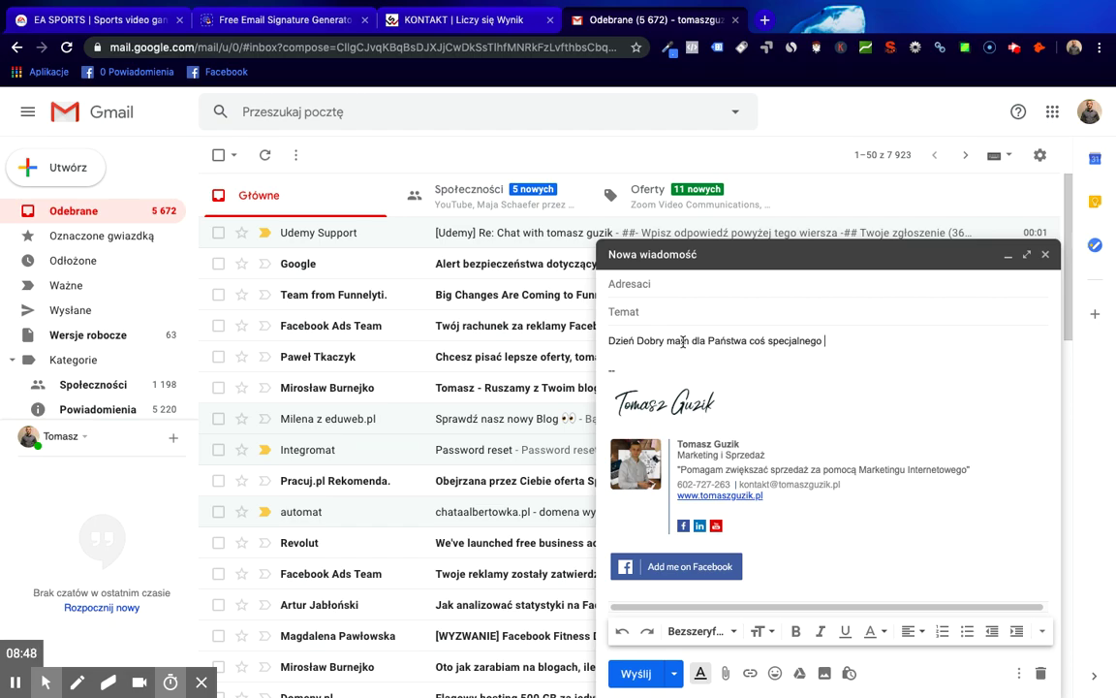
type(", na pewno b")
key("ctrl+shift+h")
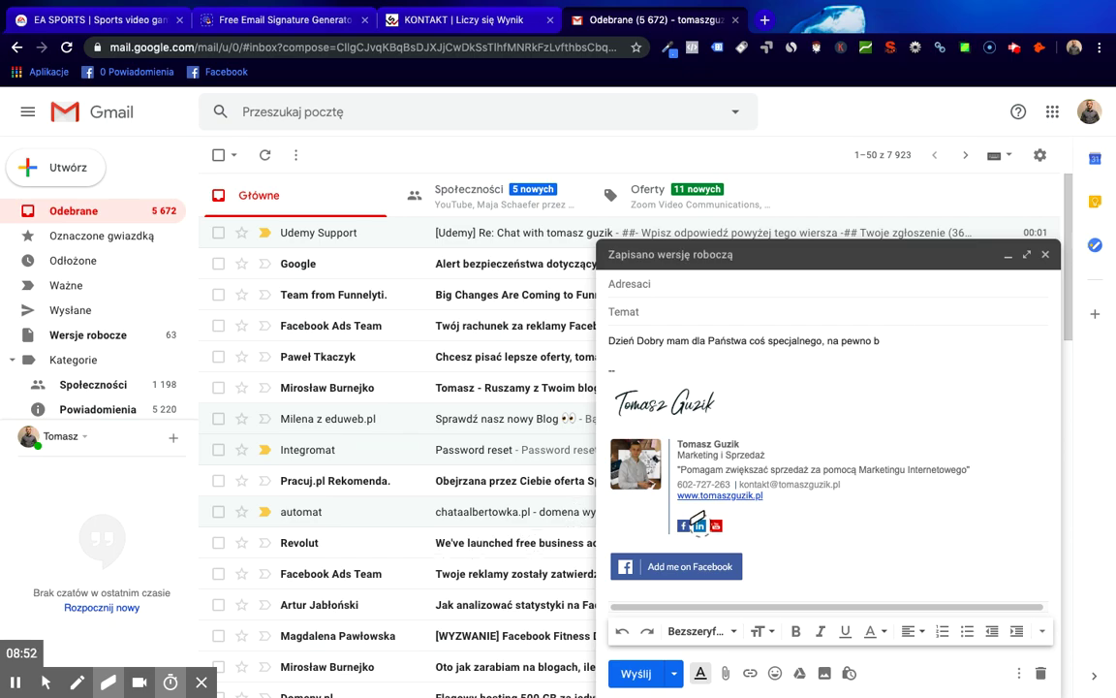
key("ctrl+shift+h")
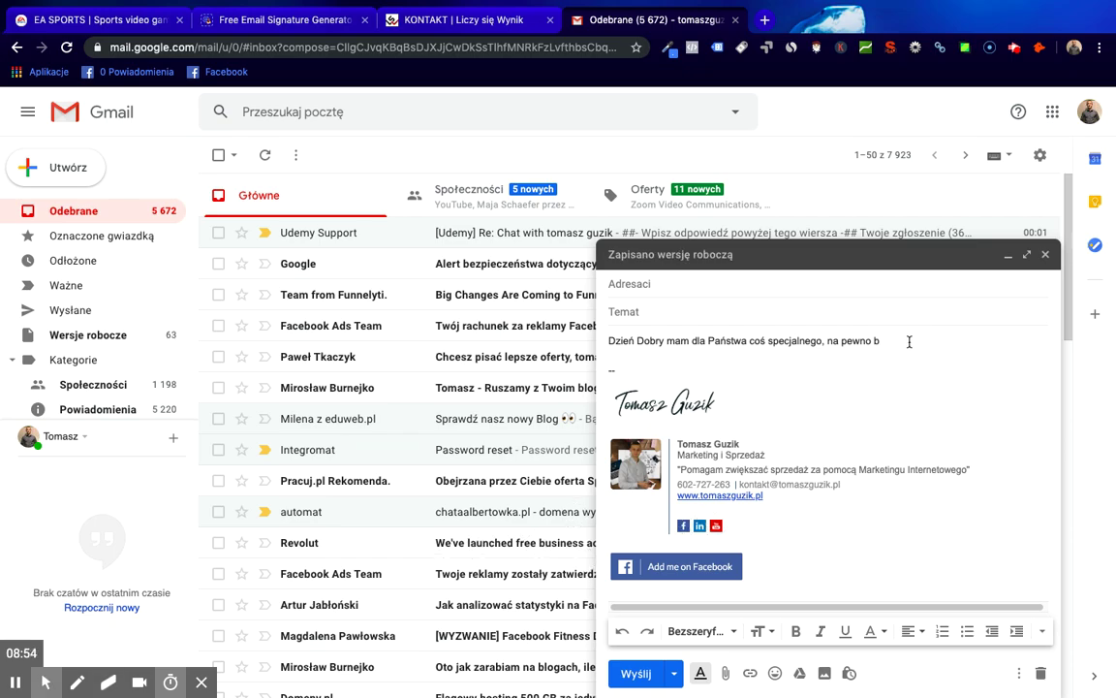
type("e to interesuja")
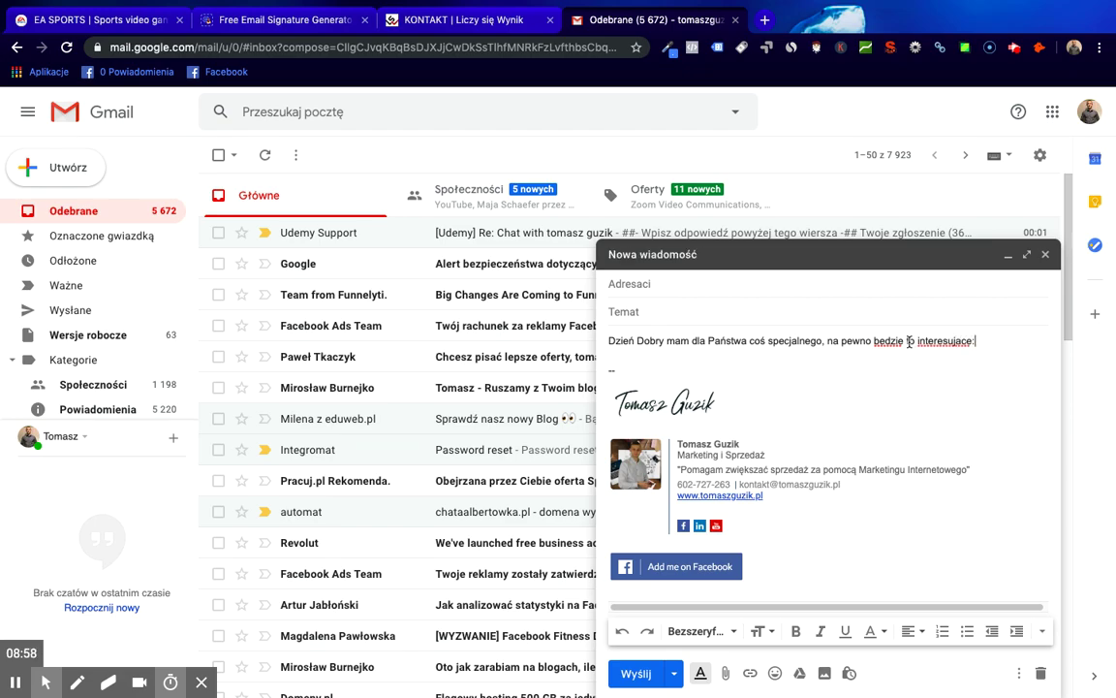
type("ce:")
key("Return")
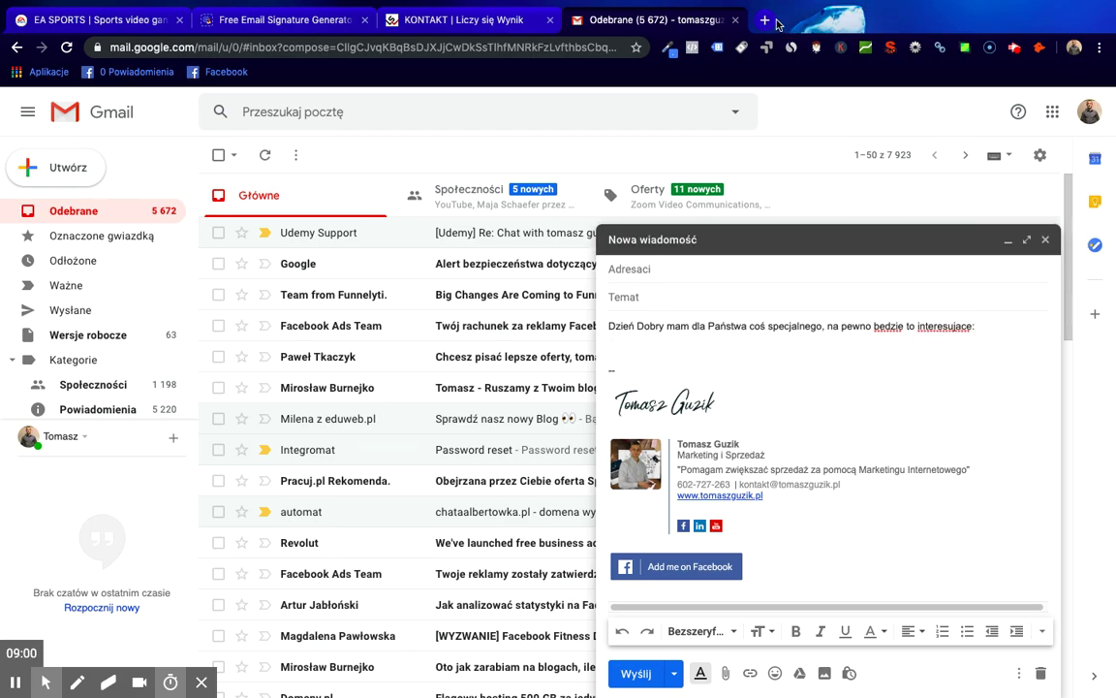
- Open YouTube in a new tab, try YouTube Studio, then close that tab
left_click(772, 22)
type("y")
key("Return")
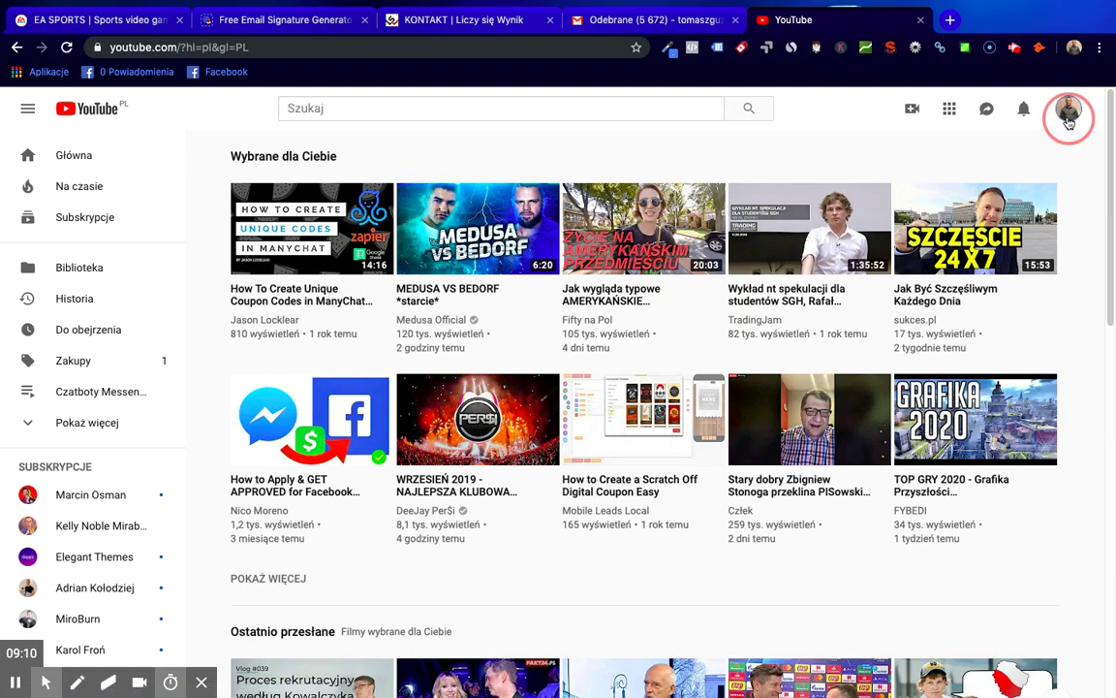
left_click(1068, 118)
left_click(989, 289)
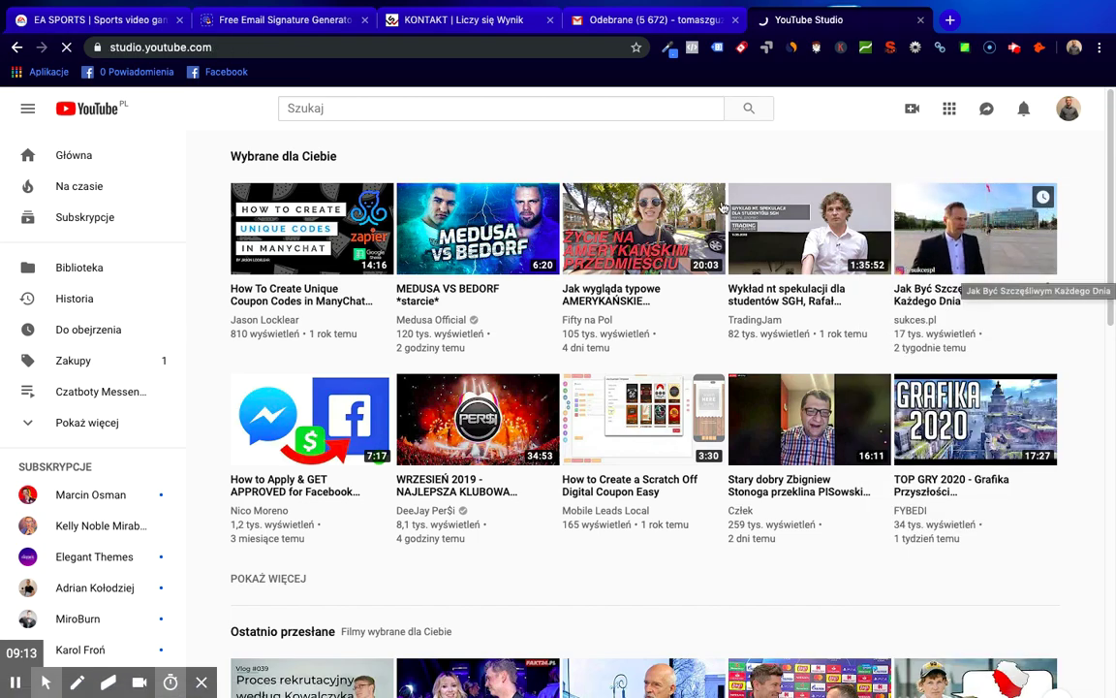
left_click(920, 20)
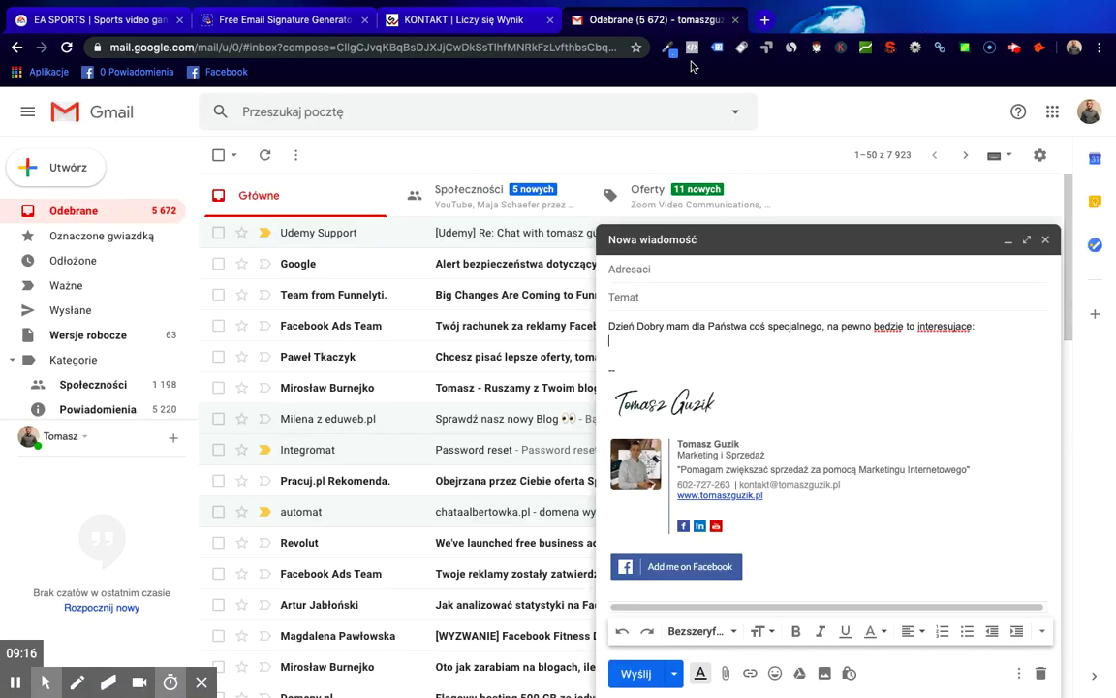
- Reopen YouTube, search for the author's channel and open its newest video
left_click(762, 23)
type("youtube.com/?hl=pl&gl=PL")
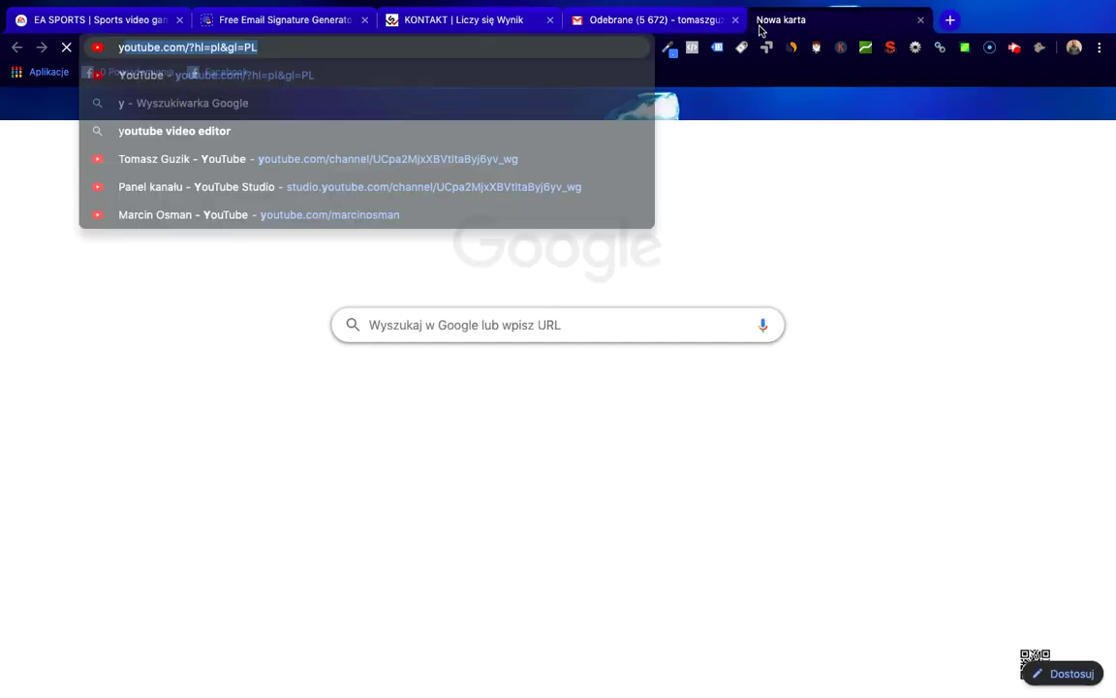
key("Return")
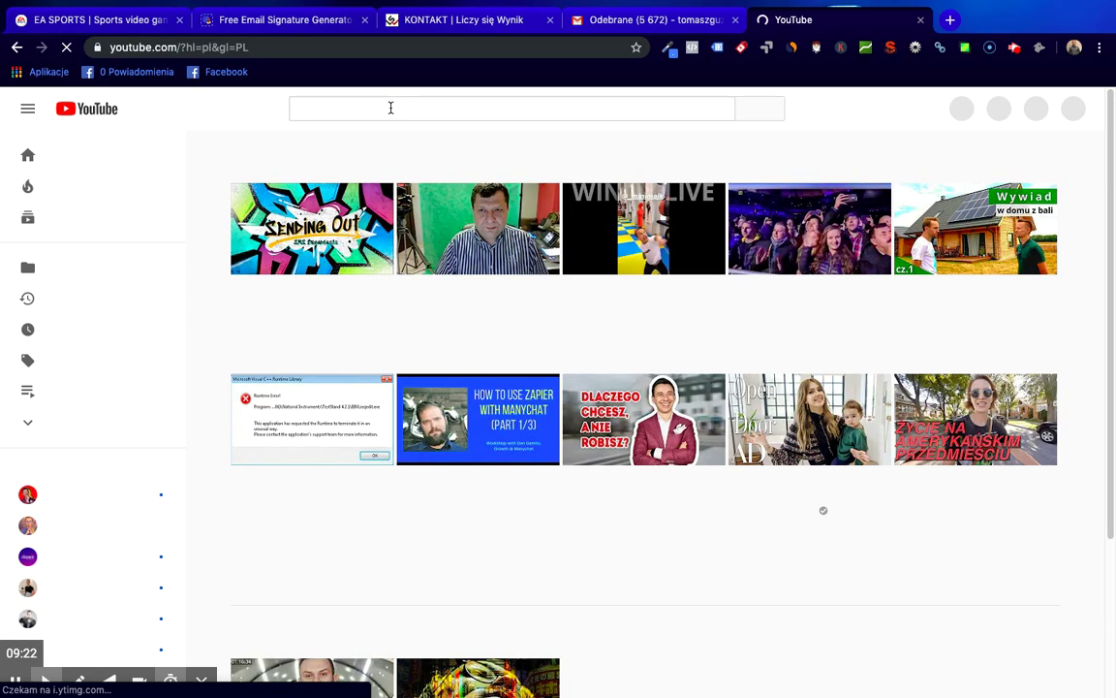
left_click(391, 107)
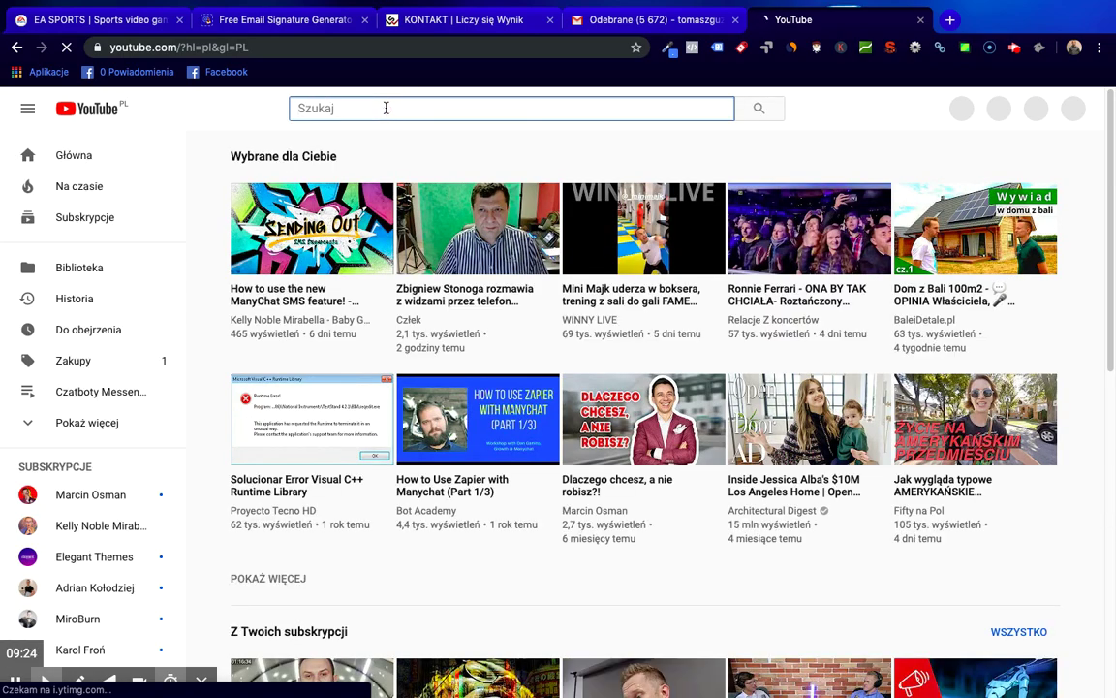
type("tomasz guzik")
key("Return")
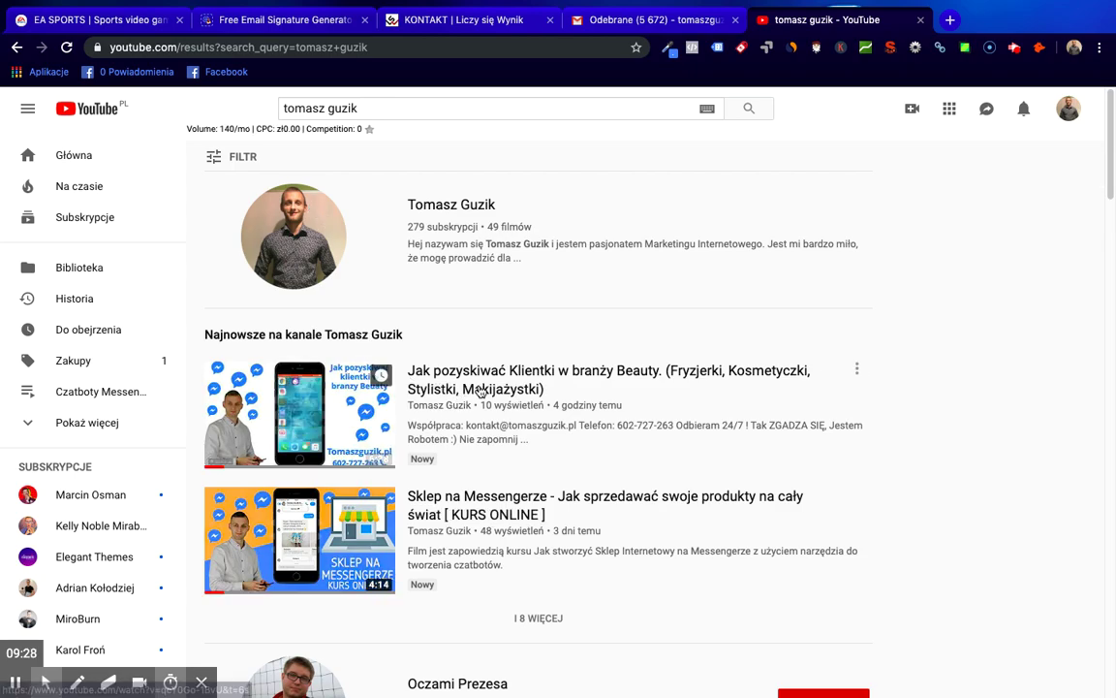
left_click(496, 384)
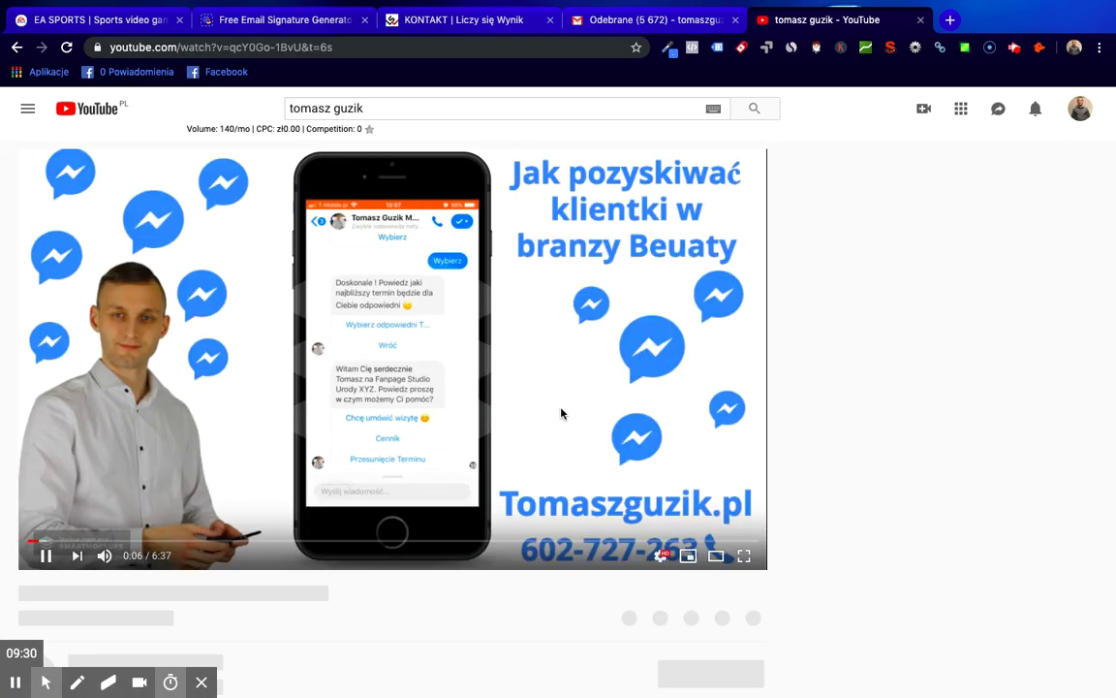
- Copy the video's URL, close its tab and paste the link into the draft
left_click(366, 47)
key("ctrl+c")
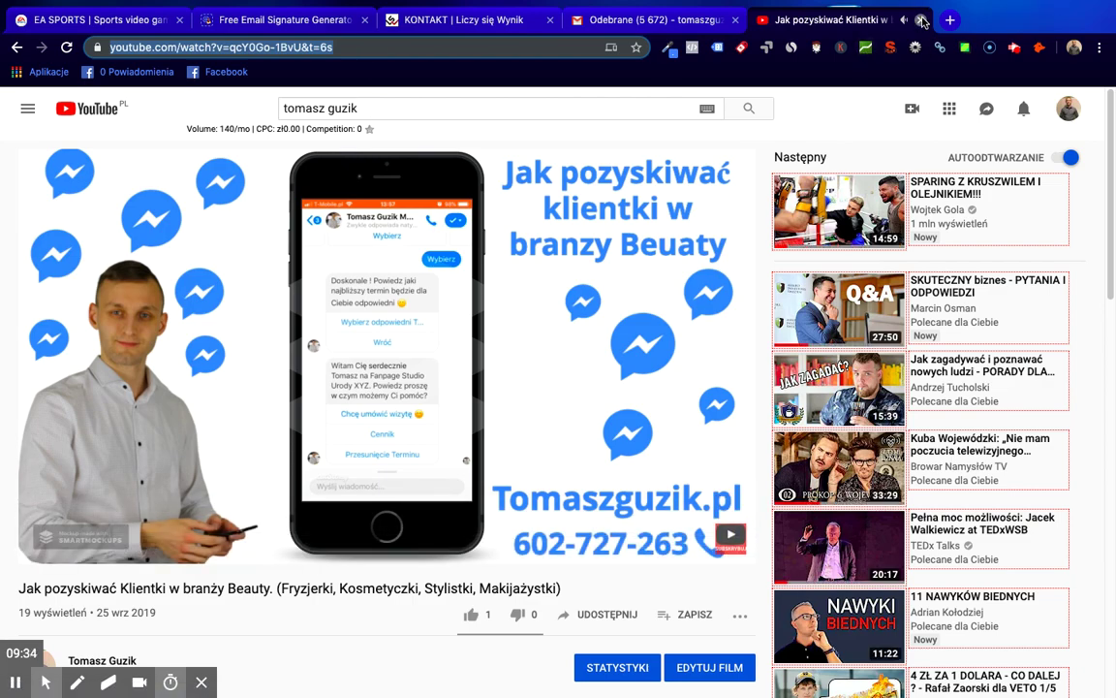
left_click(921, 19)
key("ctrl+v")
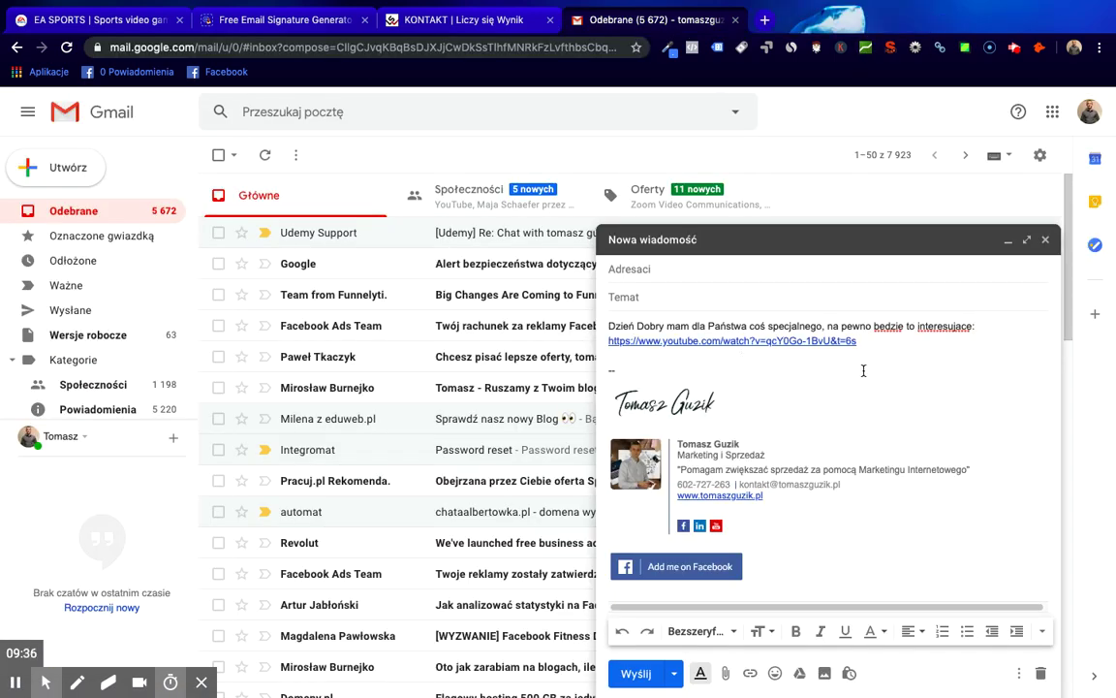
- Add the sign-off 'Pozdrawiam serdecznie i do usłyszenia :)' below the link and touch the recipient and subject fields
key("Return")
key("Return")
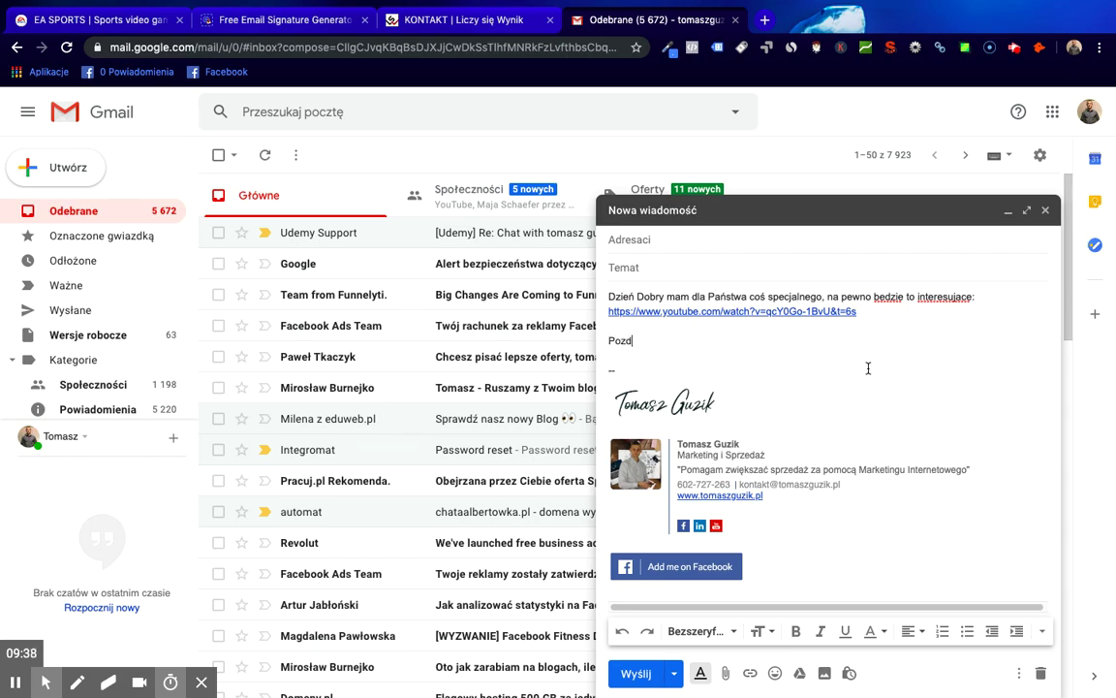
type("Pozdrawiam serdecznie i do u")
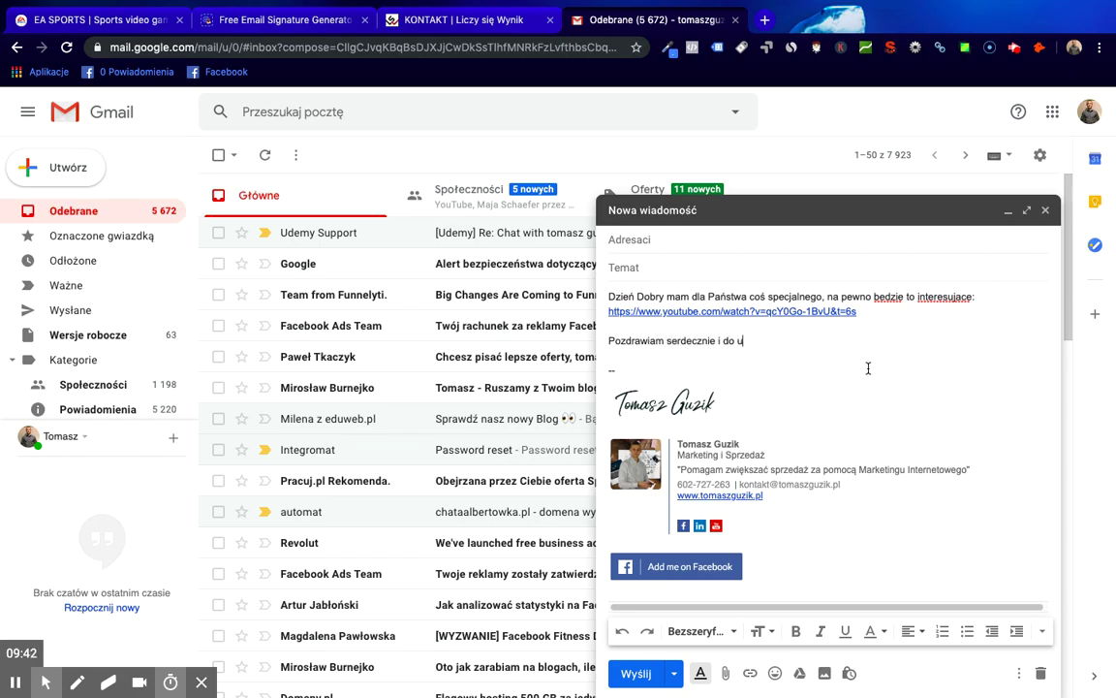
type("słyszenia")
left_click(679, 236)
left_click(677, 266)
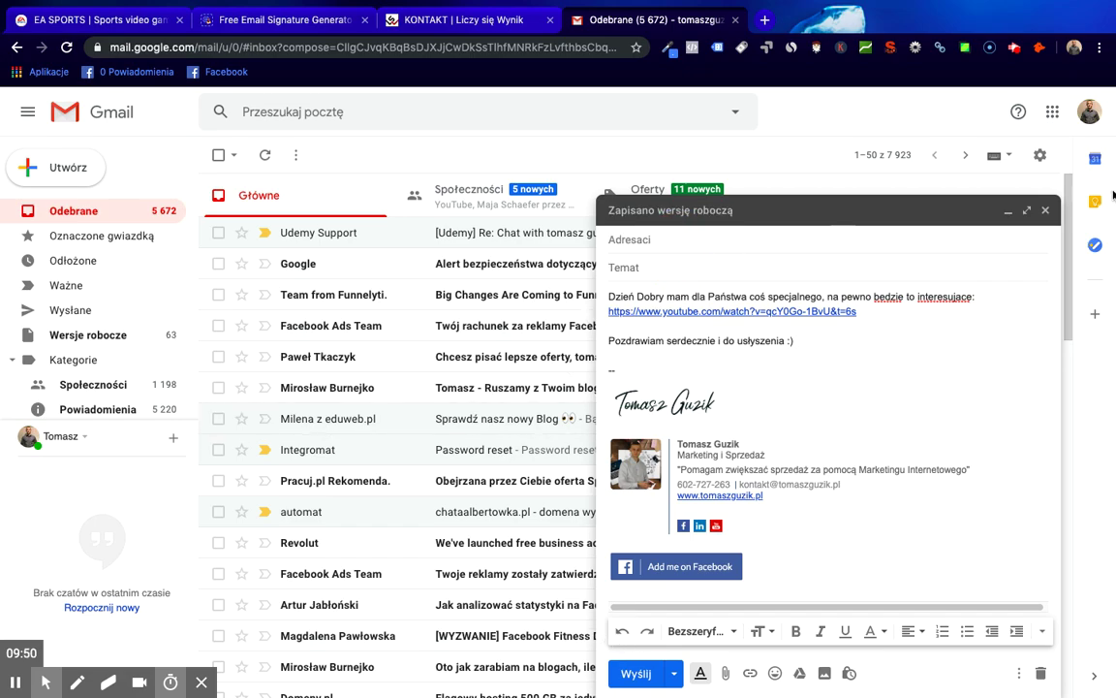
left_click(315, 23)
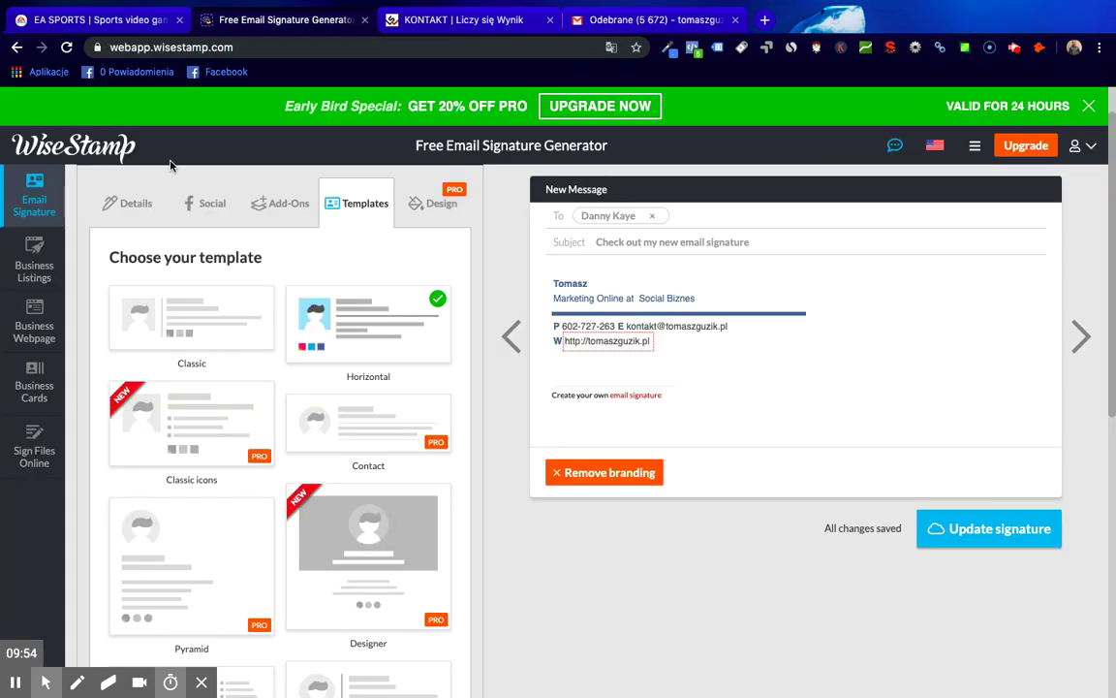
mouse_move(928, 152)
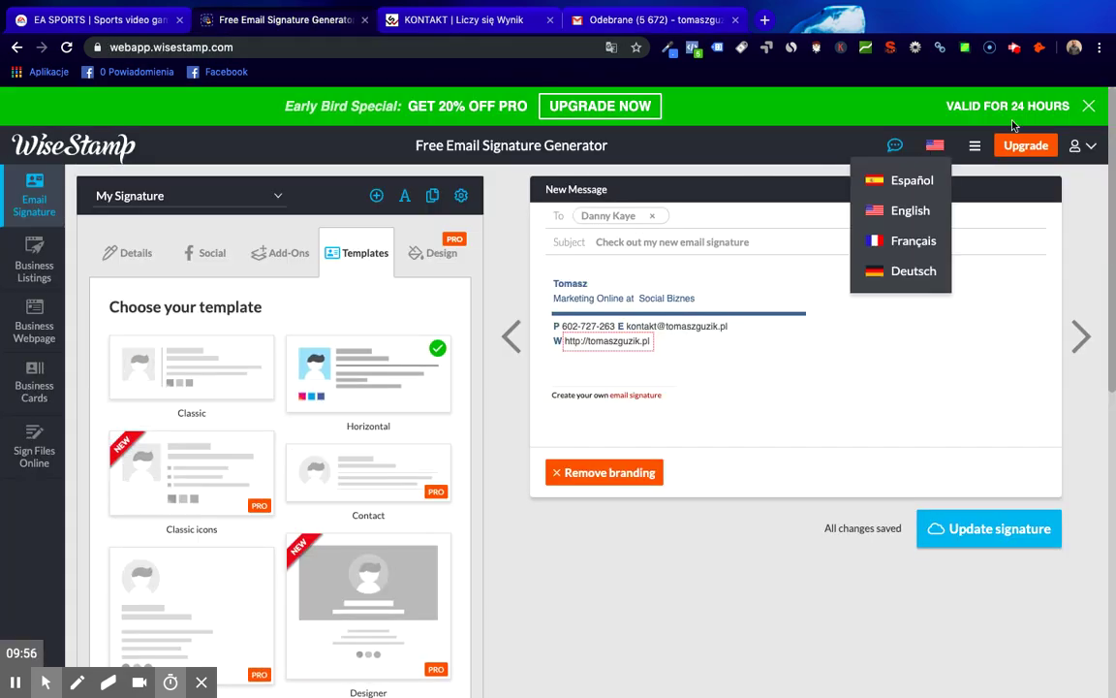